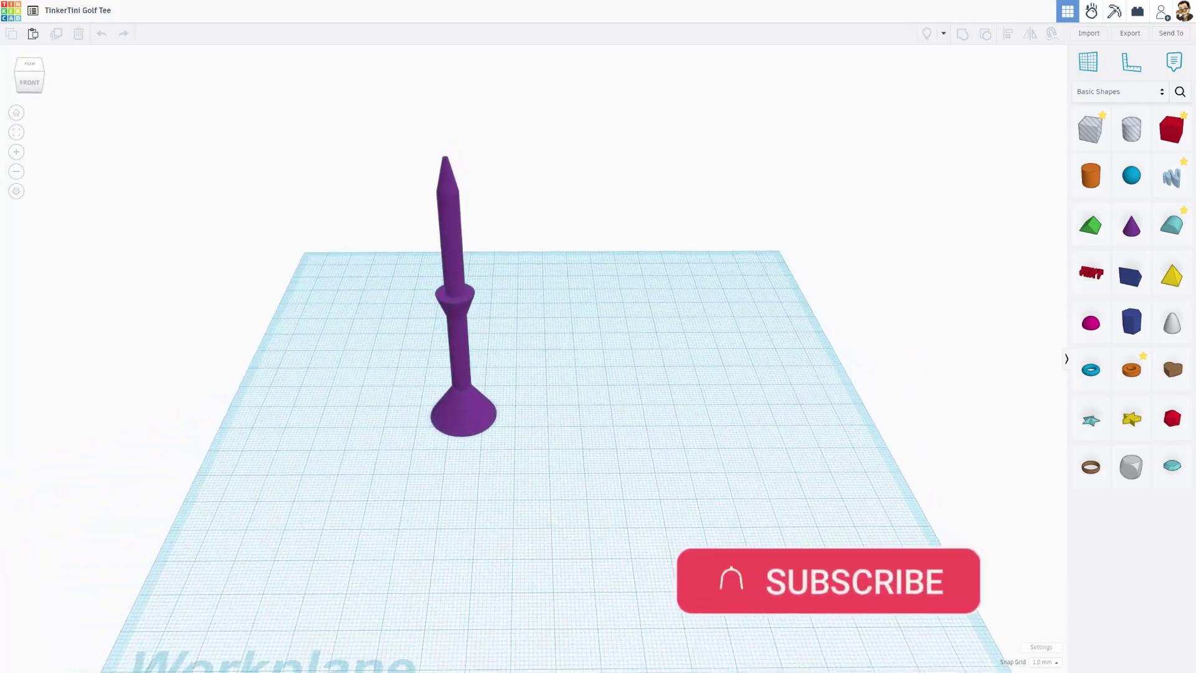
# - Duplicate the golf tee and move the copy sideways across the workplane, clear of the original
pyautogui.scroll(3, 458, 498)
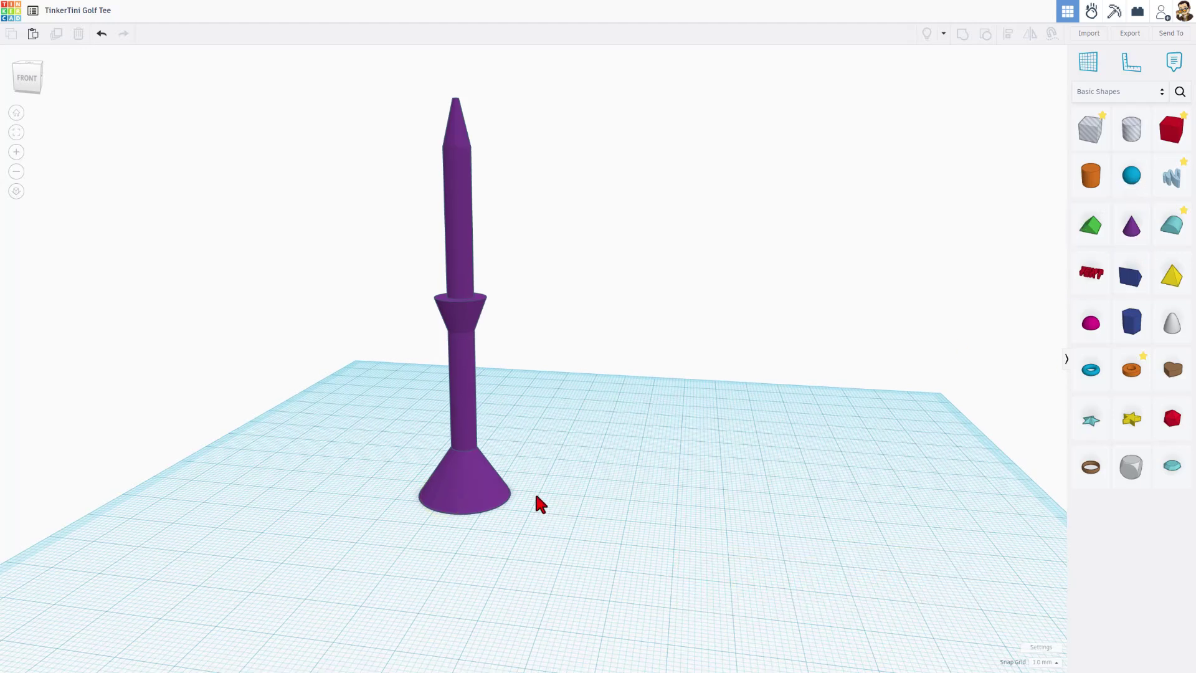
pyautogui.click(463, 479)
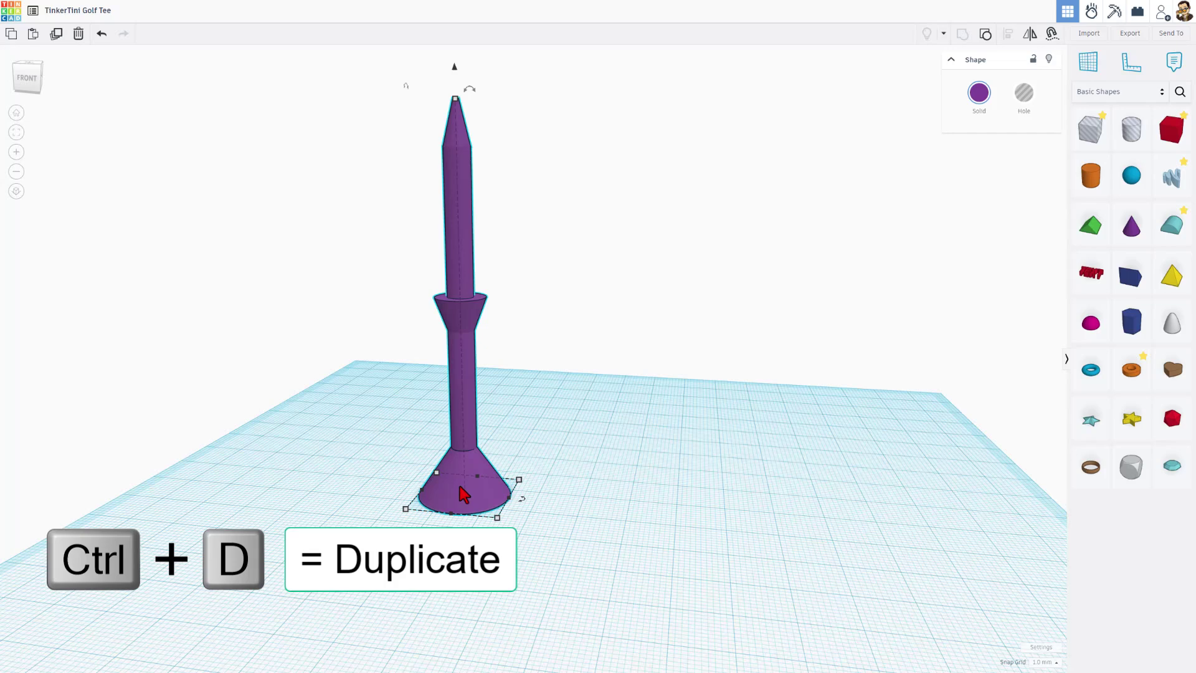
pyautogui.hotkey('ctrl', 'd')
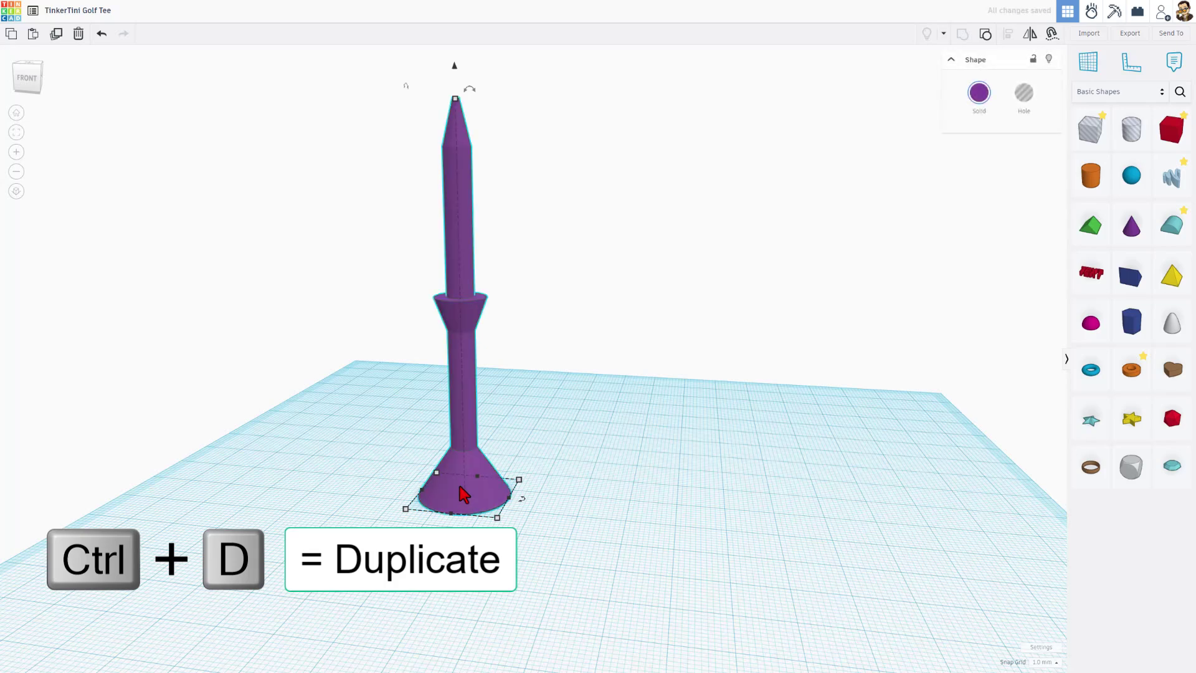
pyautogui.hotkey('shift', 'Right')
pyautogui.hotkey('shift', 'Right')
pyautogui.hotkey('shift', 'Right')
pyautogui.hotkey('shift', 'Right')
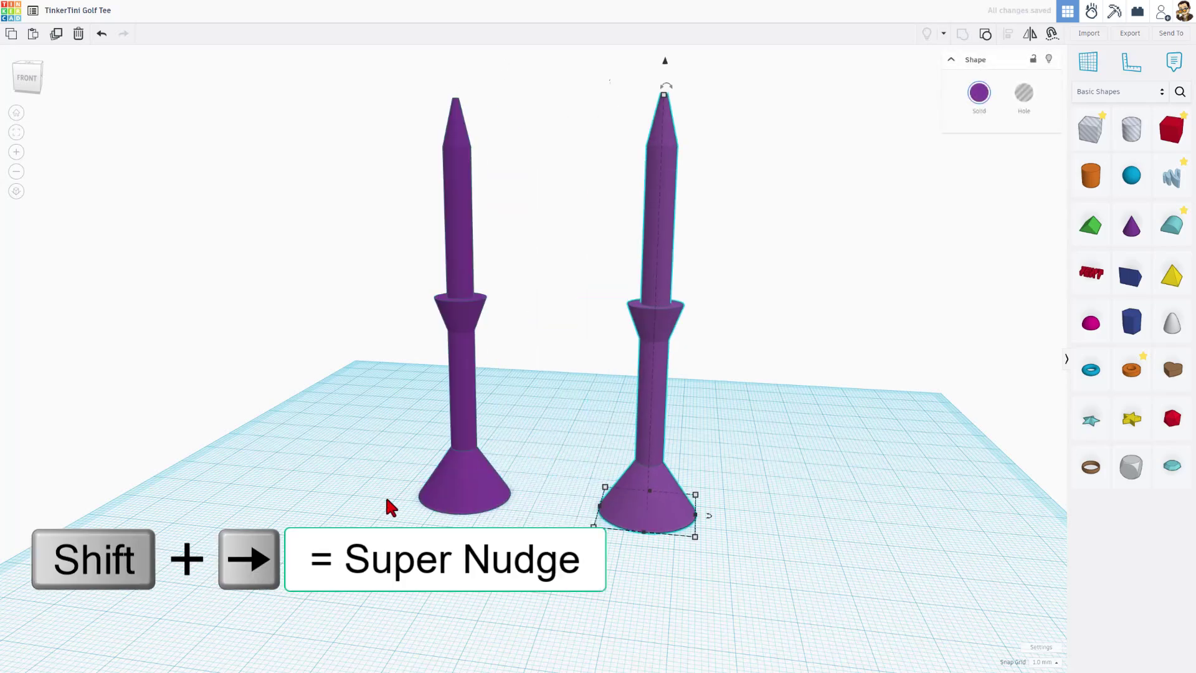
# - Ungroup the copied golf tee into its separate shapes and clear the selection
pyautogui.click(649, 542)
pyautogui.click(689, 511)
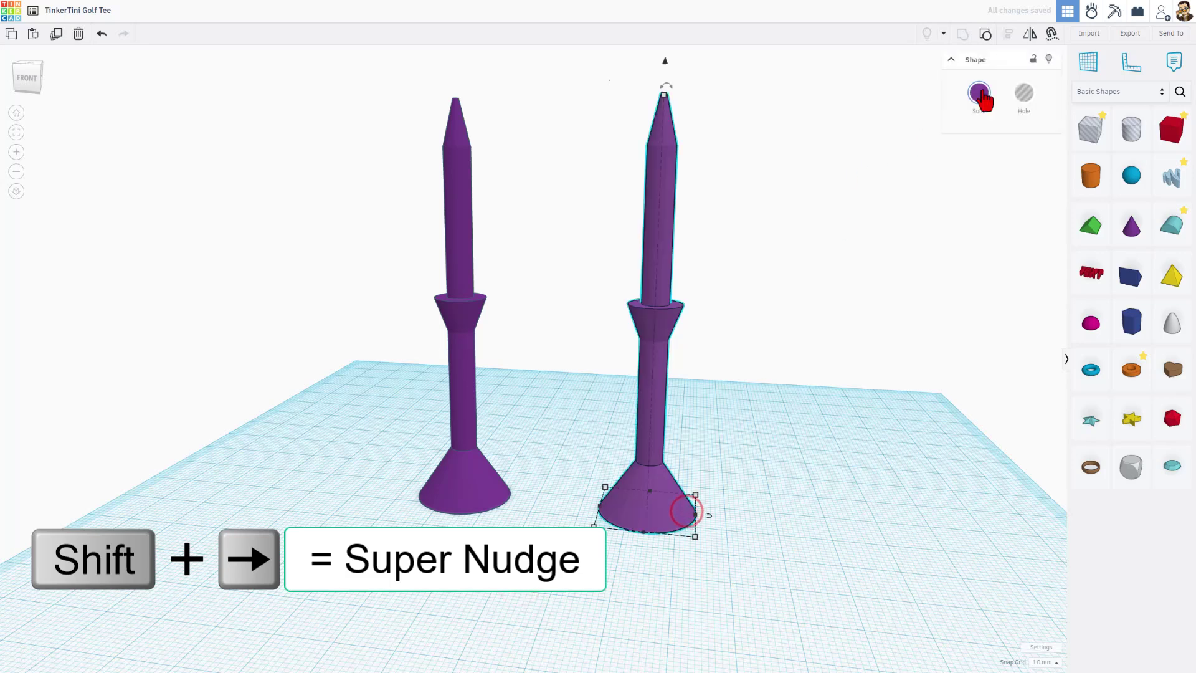
pyautogui.click(980, 37)
pyautogui.click(815, 450)
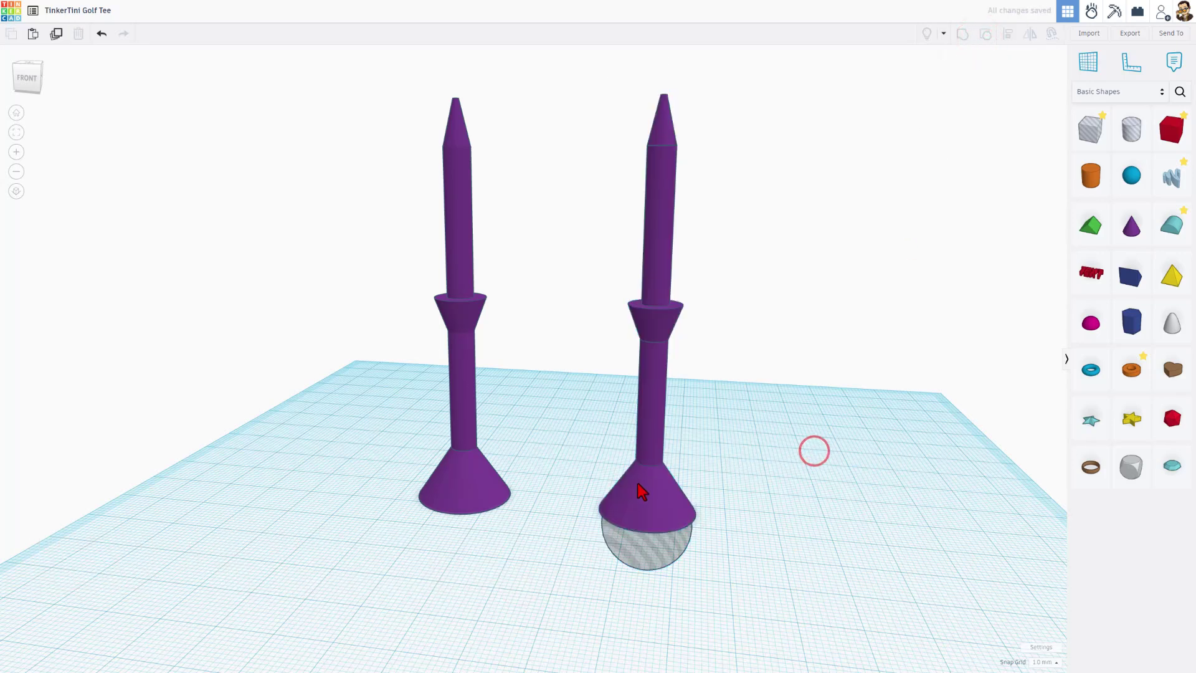
# - Examine the separate parts of the copied tee, including the base cone's parameters and the sphere hole beneath it
pyautogui.click(646, 504)
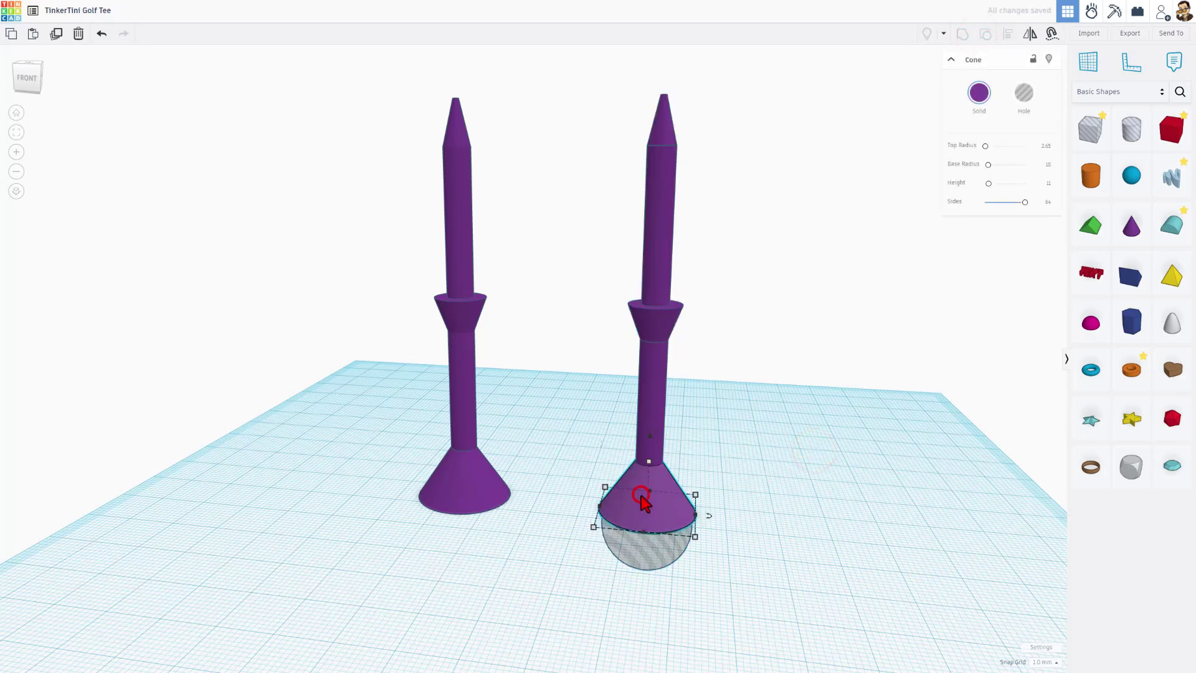
pyautogui.click(653, 379)
pyautogui.click(614, 270)
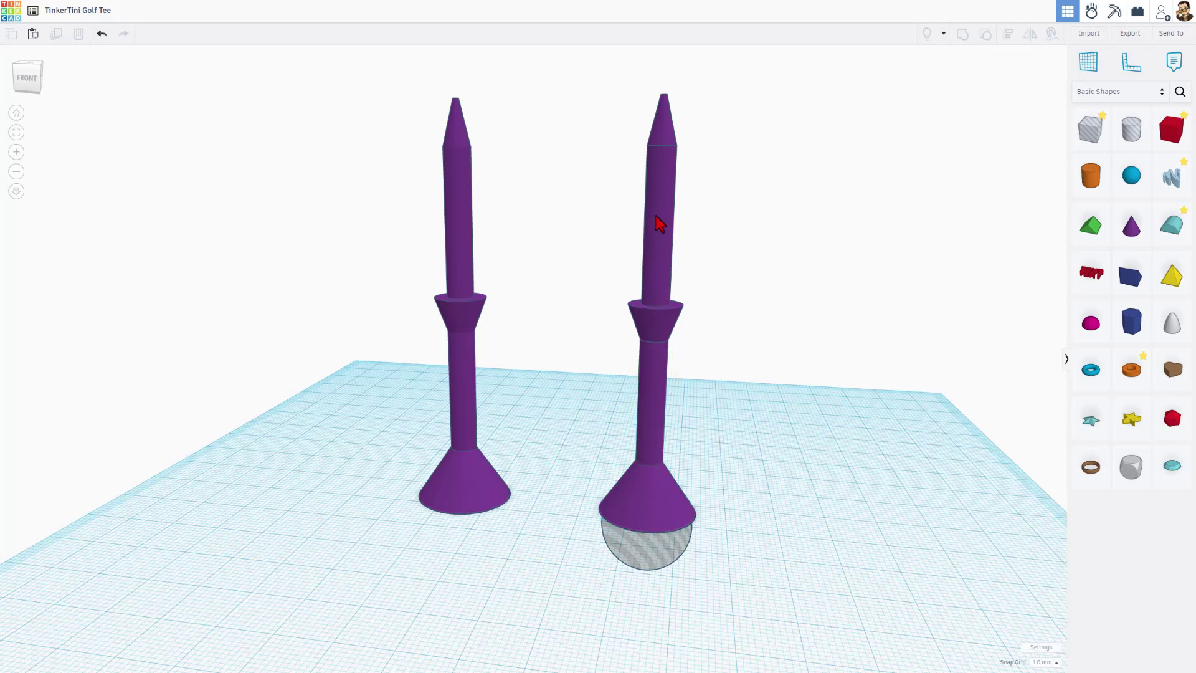
pyautogui.click(665, 568)
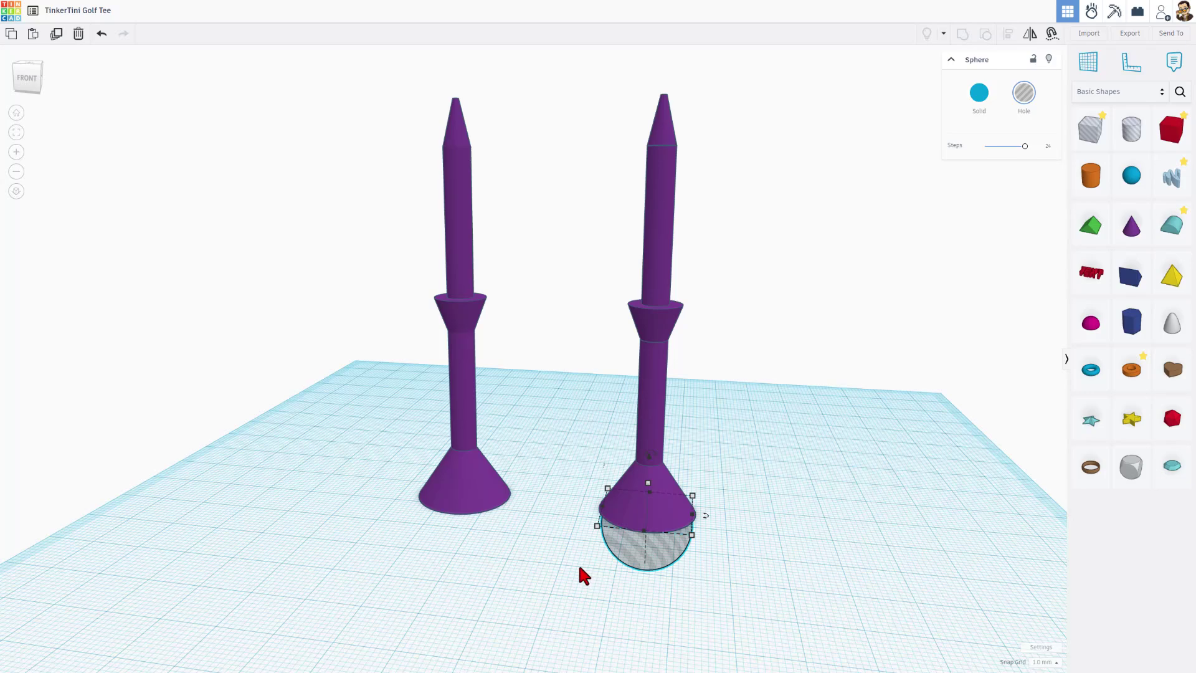
pyautogui.moveTo(579, 568); pyautogui.dragTo(608, 558, button='right')
pyautogui.click(817, 495)
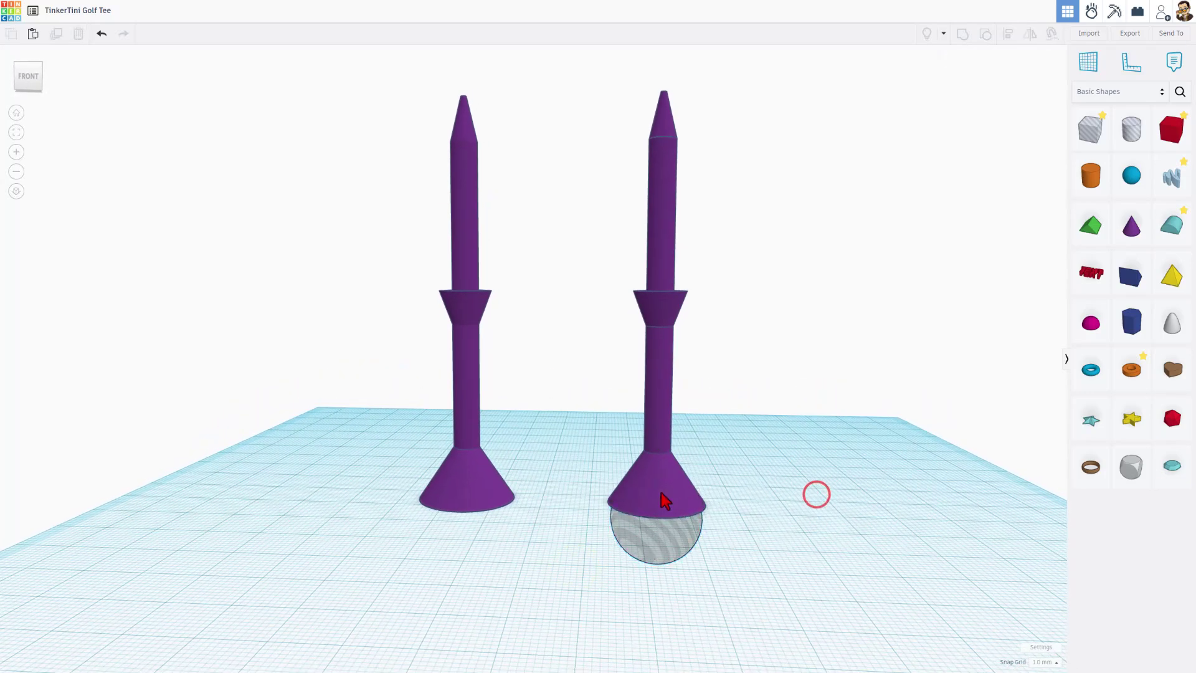
pyautogui.click(662, 492)
pyautogui.scroll(2, 695, 513)
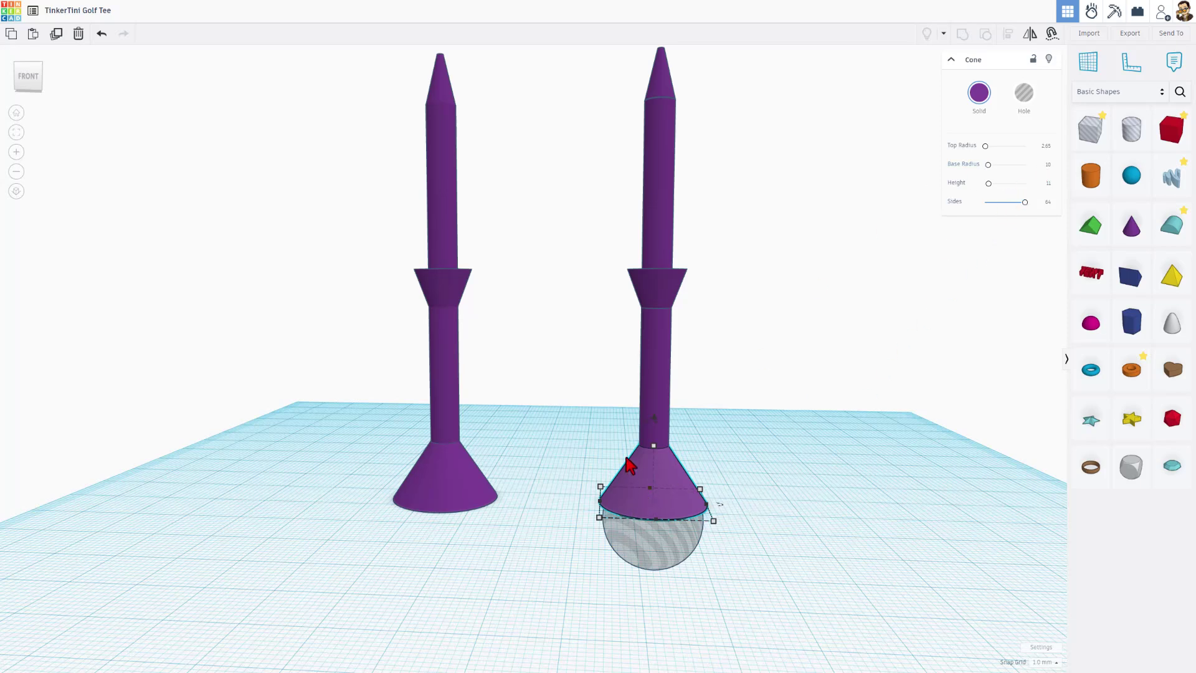
pyautogui.scroll(4, 560, 611)
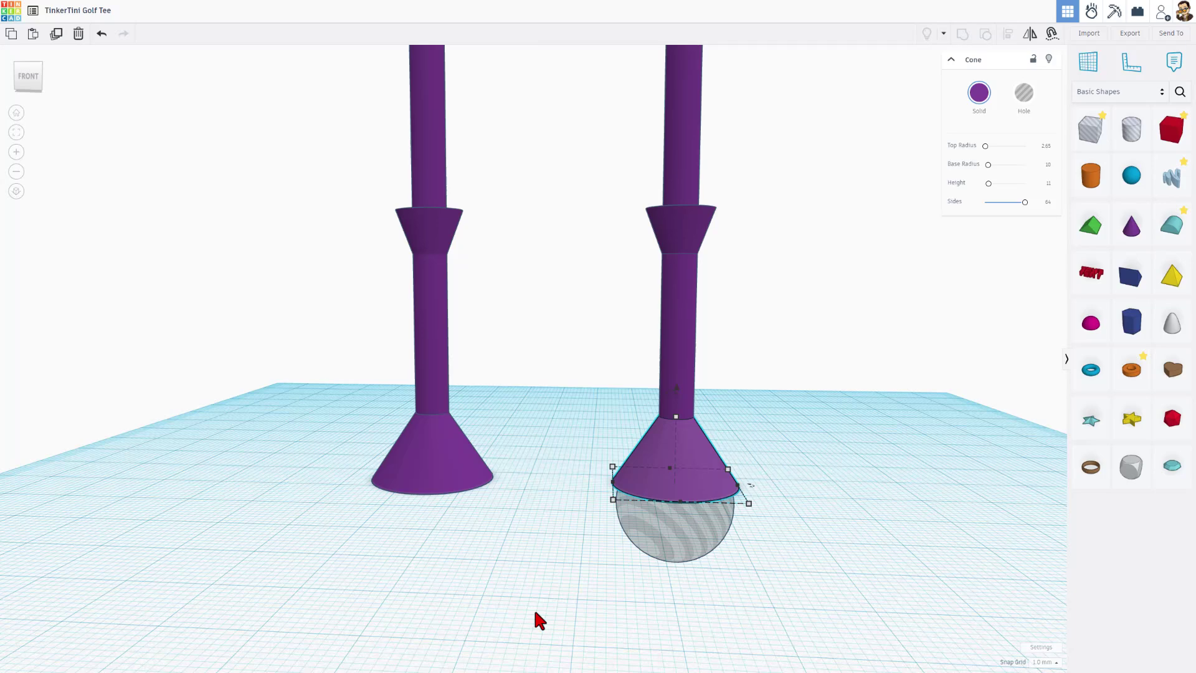
# - Check the footprint dimensions of the sphere hole and the base cone, and view the tee's underside rim
pyautogui.moveTo(651, 581); pyautogui.dragTo(701, 586, button='right')
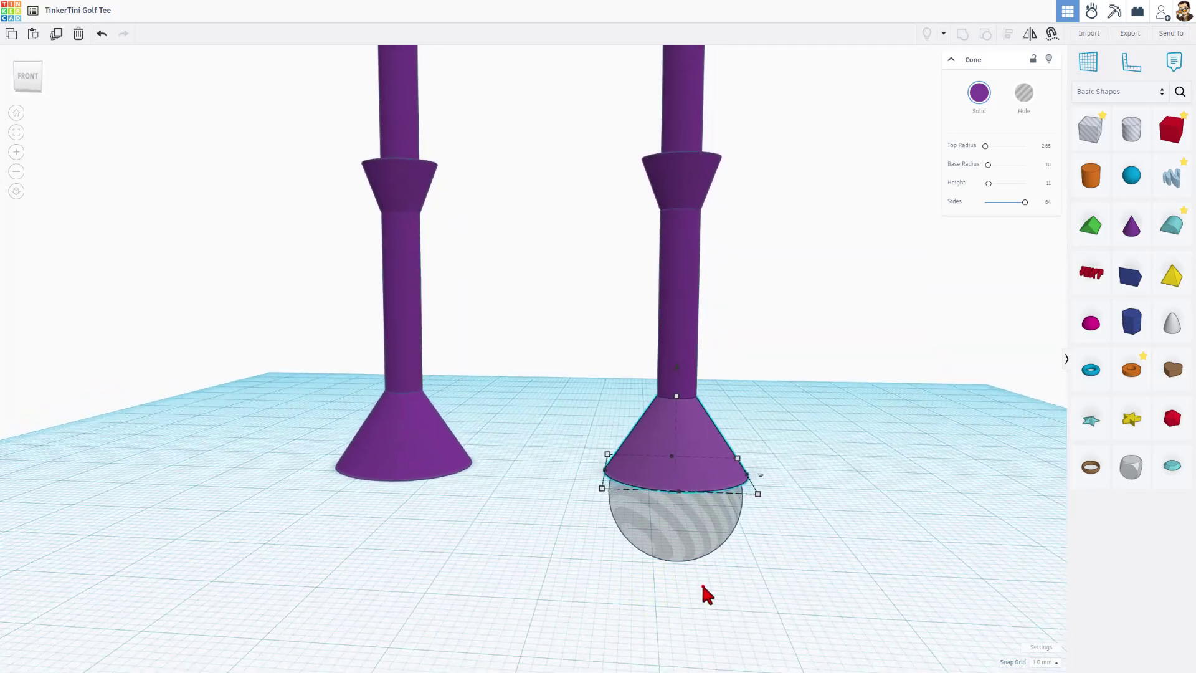
pyautogui.click(703, 586)
pyautogui.click(704, 548)
pyautogui.moveTo(673, 515); pyautogui.dragTo(716, 545, button='right')
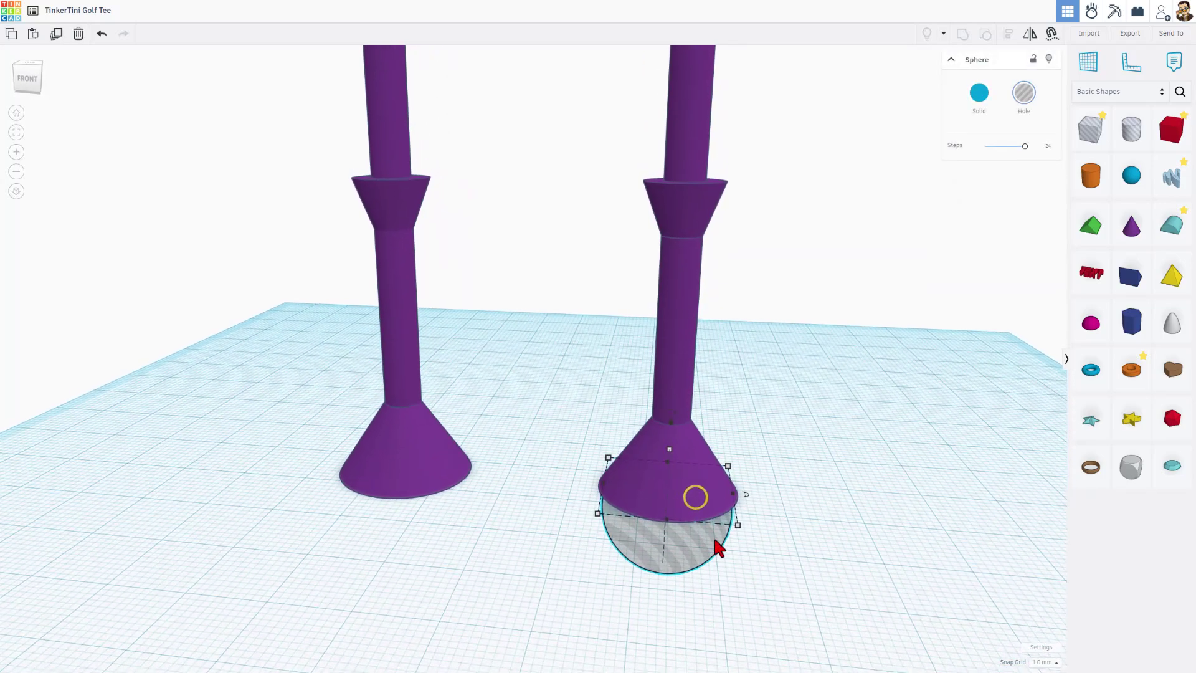
pyautogui.click(738, 527)
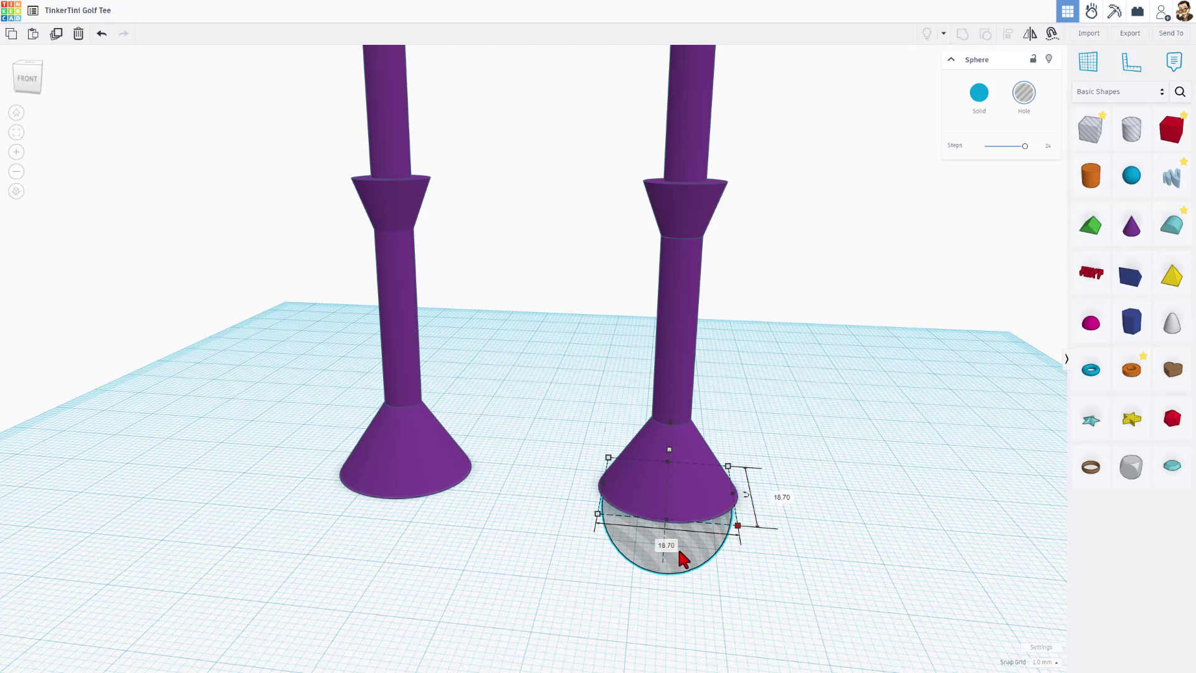
pyautogui.moveTo(684, 555); pyautogui.dragTo(592, 349, button='right')
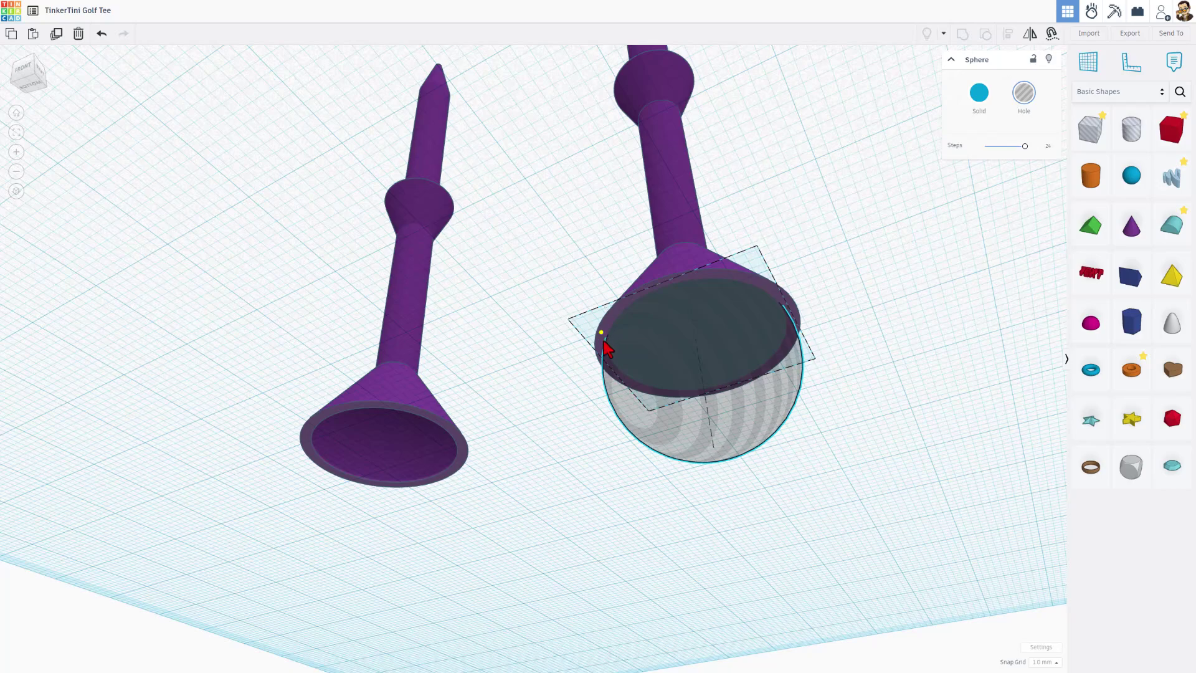
pyautogui.moveTo(604, 342); pyautogui.dragTo(690, 465, button='right')
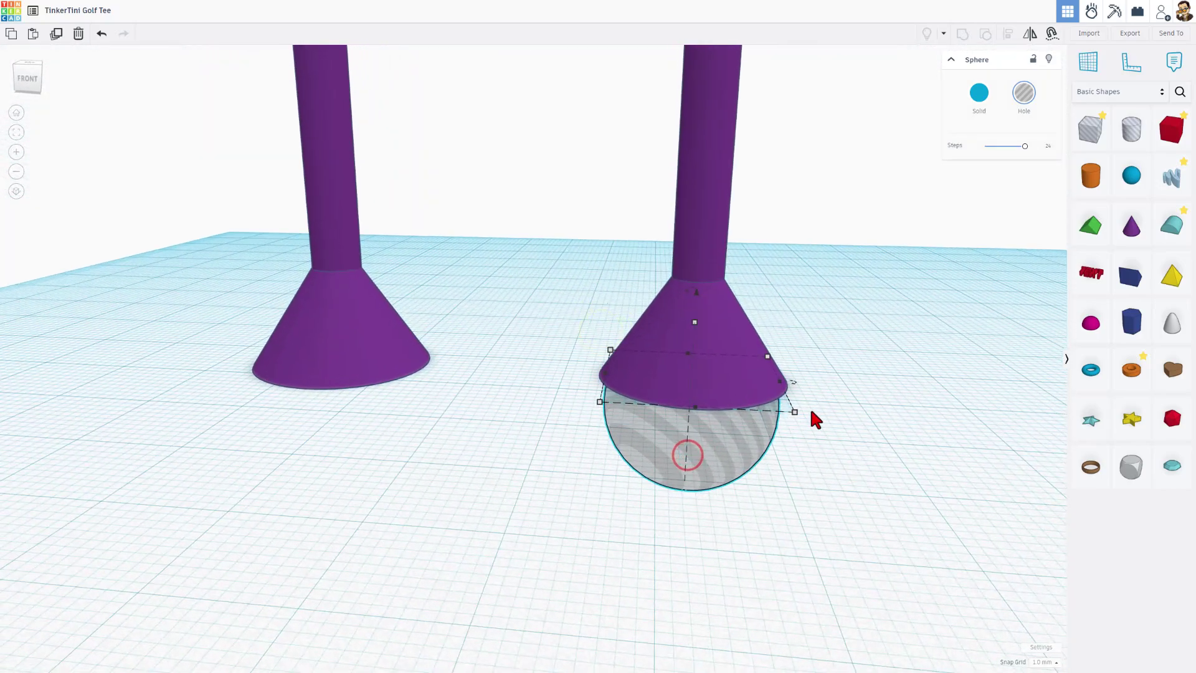
pyautogui.click(717, 368)
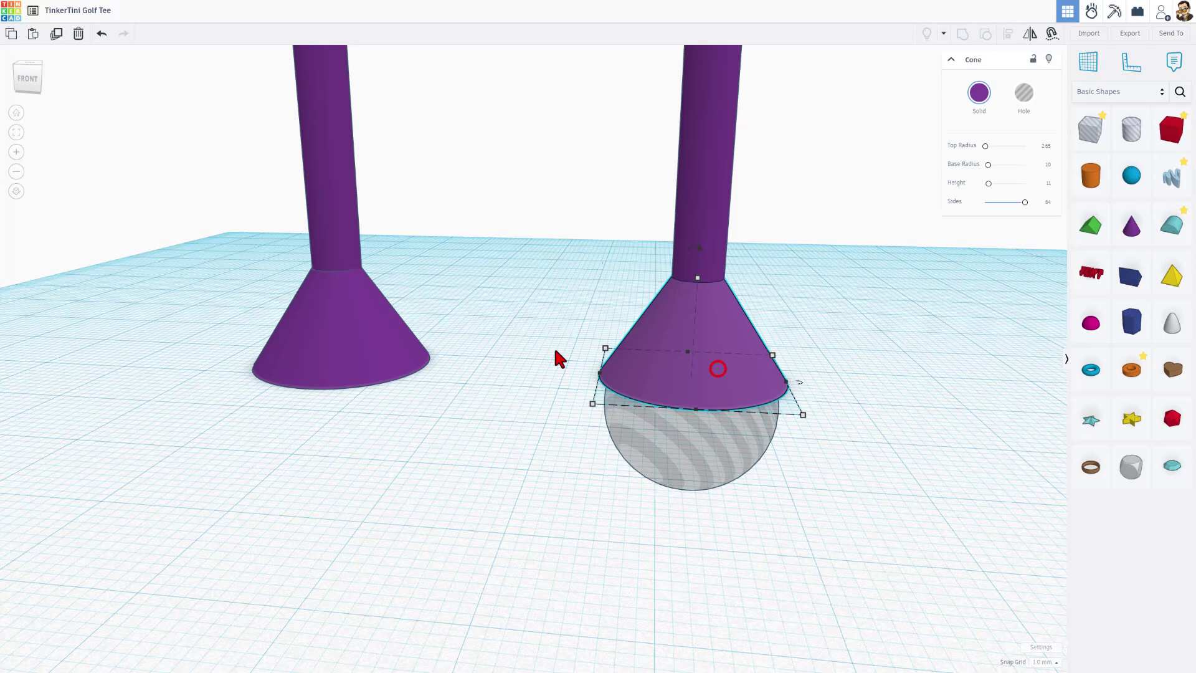
pyautogui.click(577, 399)
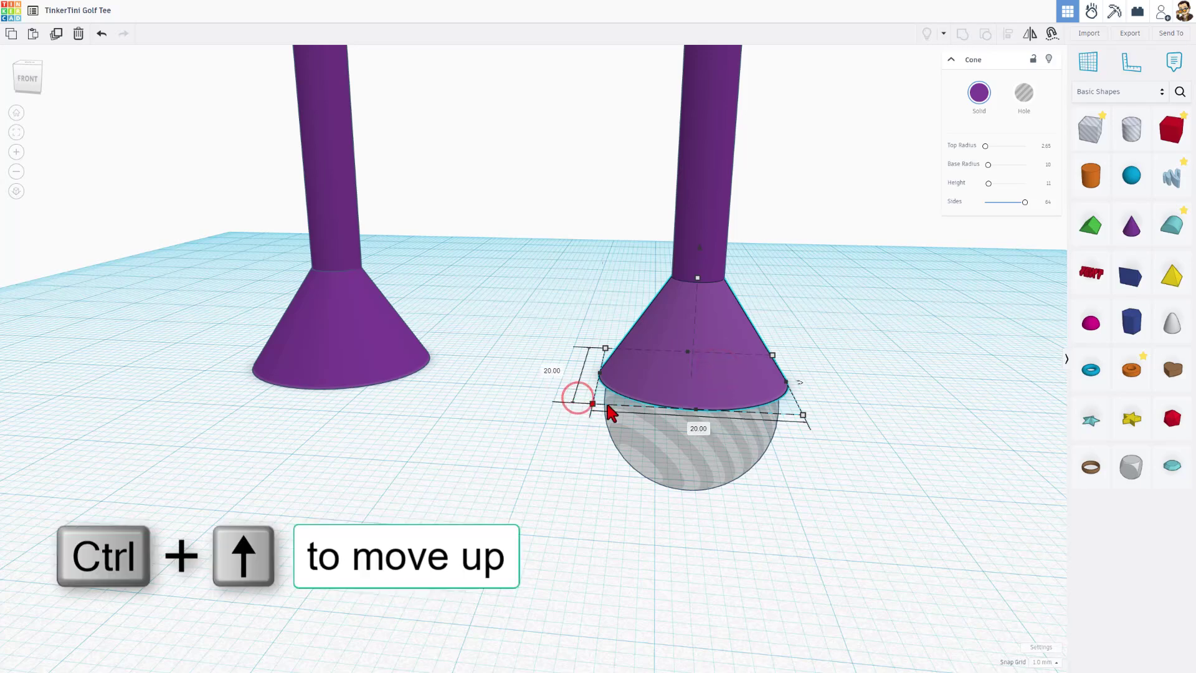
# - Raise the sphere hole until it breaks through the base cone, and lower it back inside the cone
pyautogui.moveTo(580, 491); pyautogui.dragTo(655, 474, button='right')
pyautogui.click(680, 469)
pyautogui.click(713, 430)
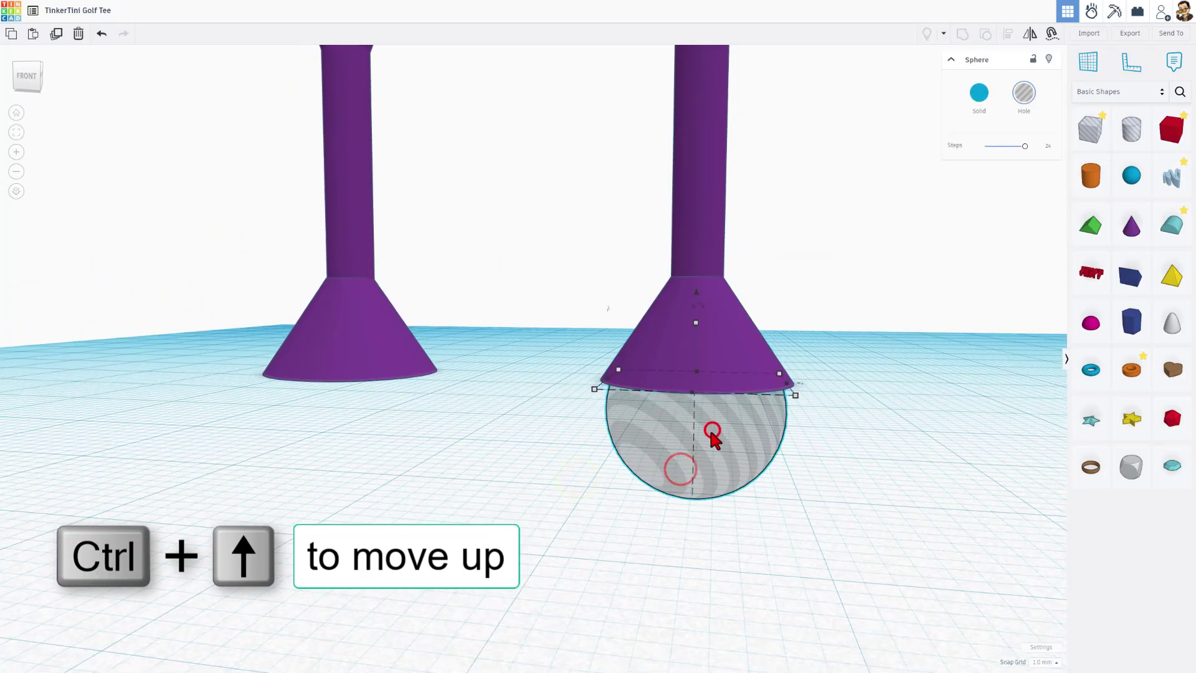
pyautogui.hotkey('ctrl', 'Up')
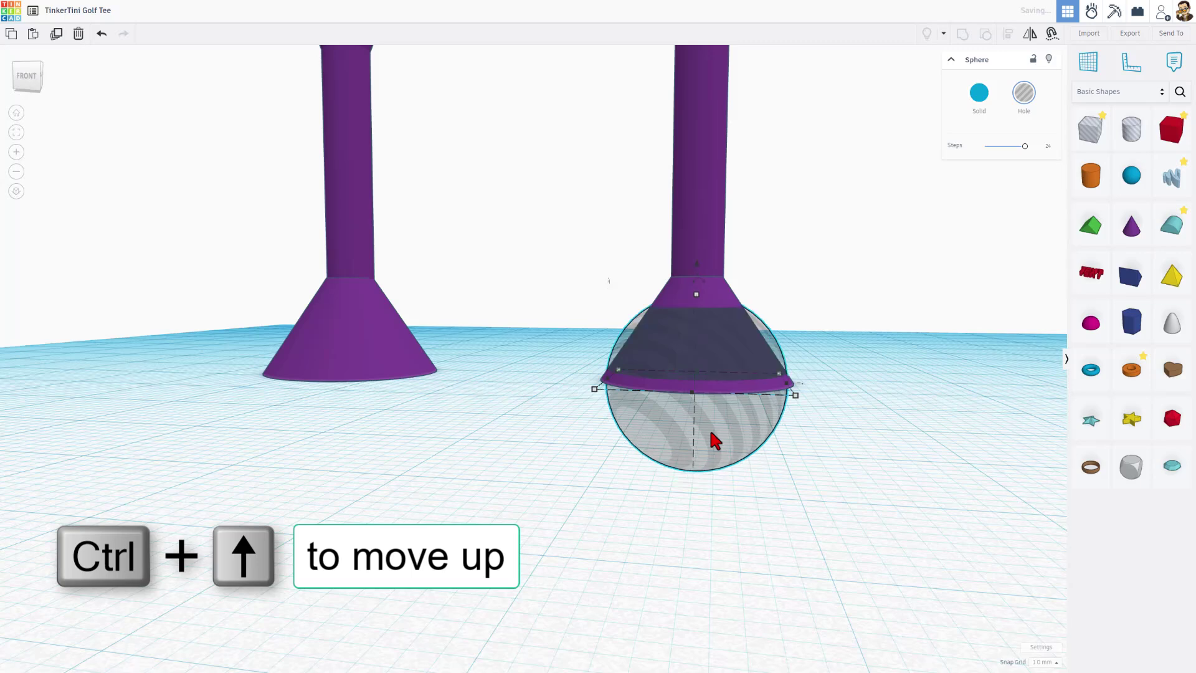
pyautogui.hotkey('ctrl', 'Down')
pyautogui.hotkey('ctrl', 'Down')
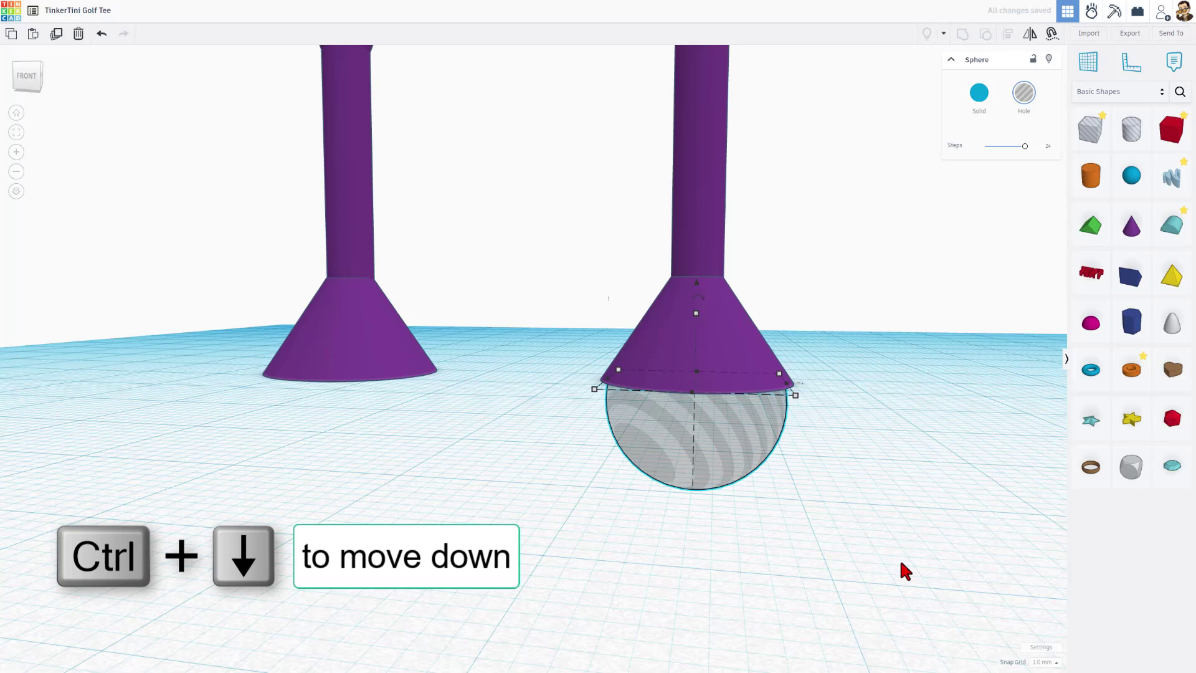
# - Set the snap grid to 0.1 mm for finer movement of the sphere hole
pyautogui.click(1035, 663)
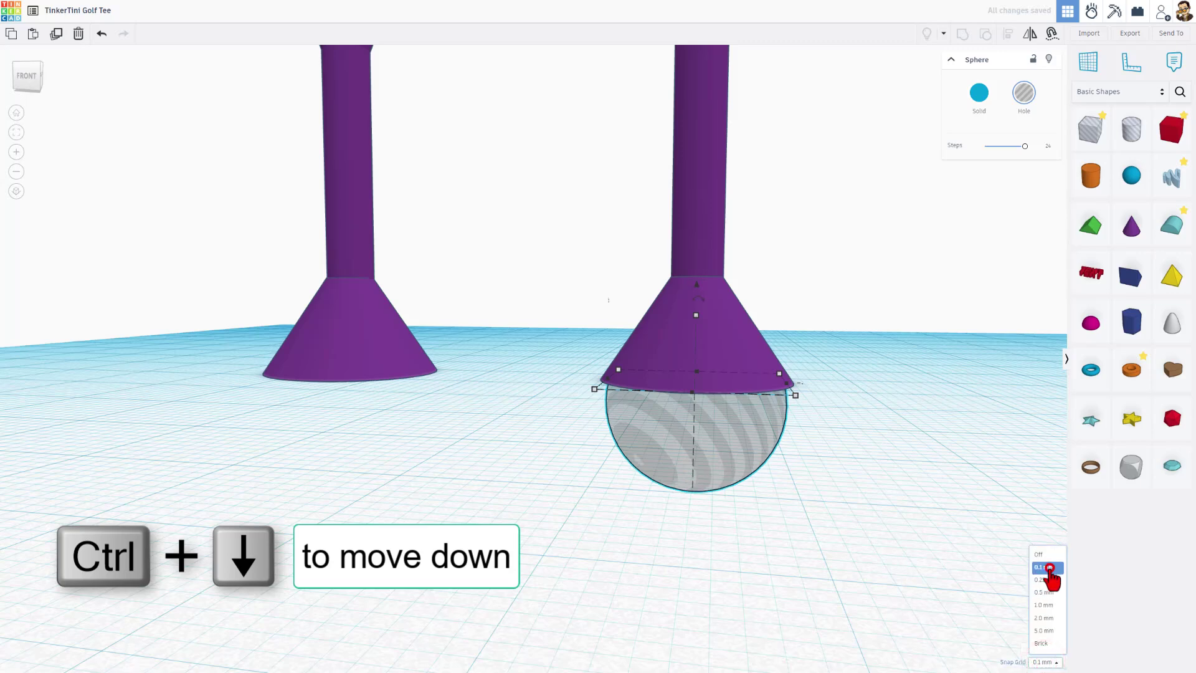
pyautogui.click(1050, 568)
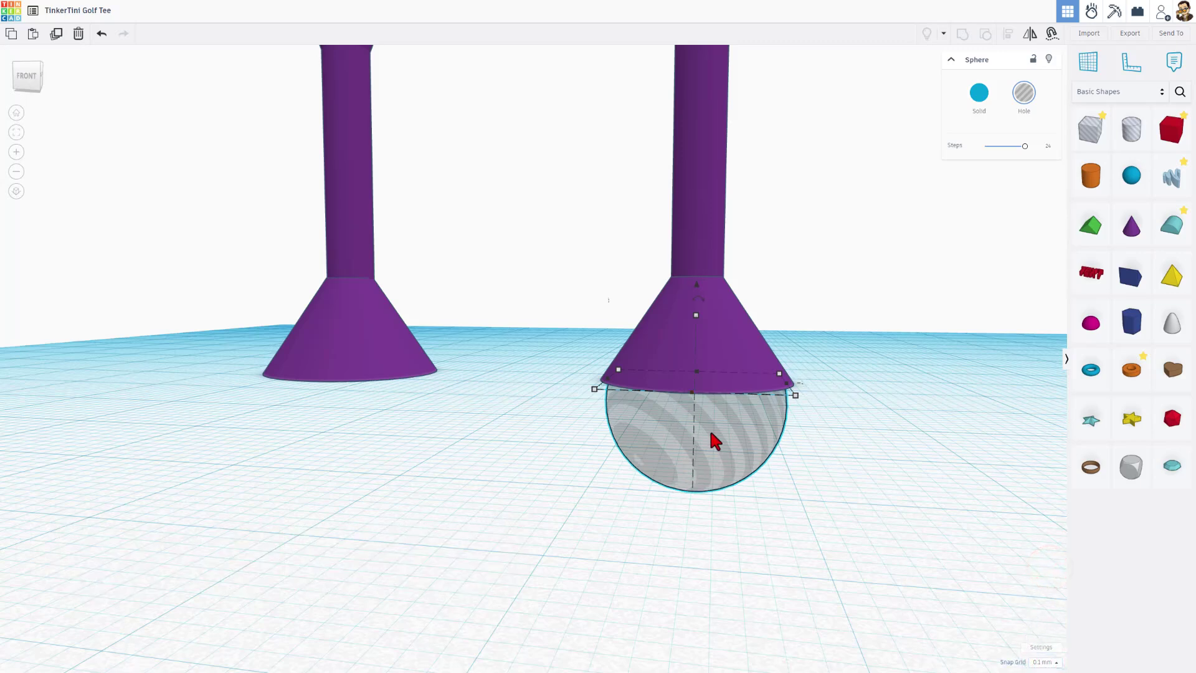
# - Make the copied tee's base cone transparent to show the sphere hole inside it
pyautogui.press('t')
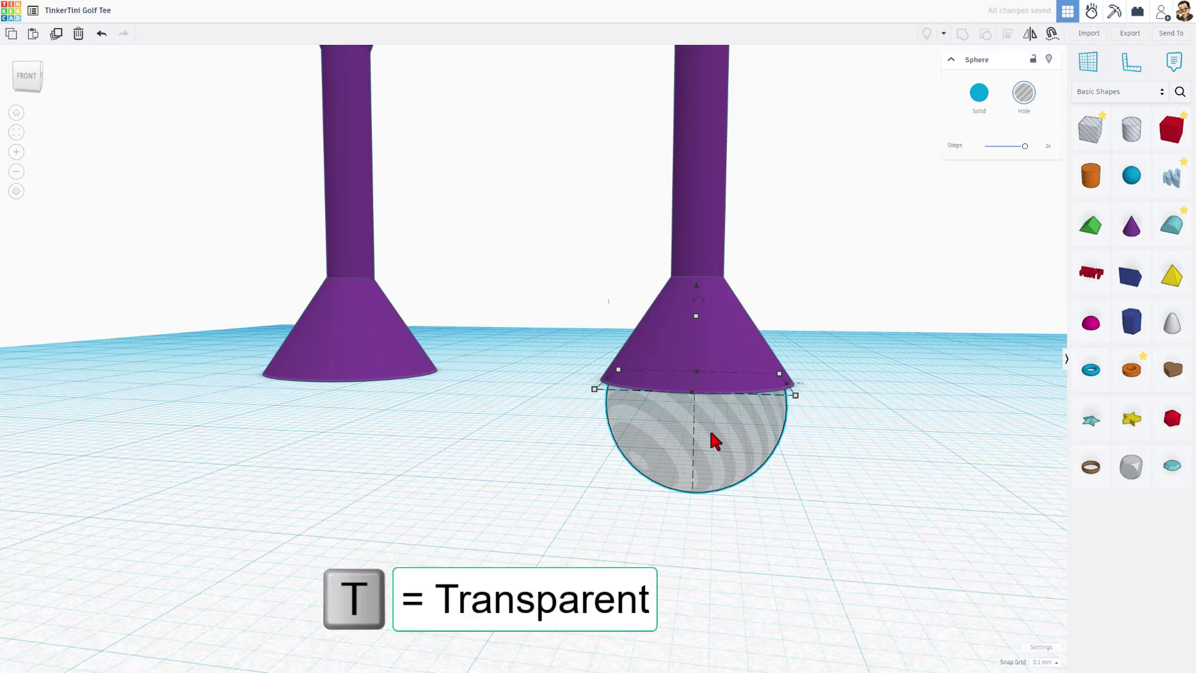
pyautogui.click(685, 344)
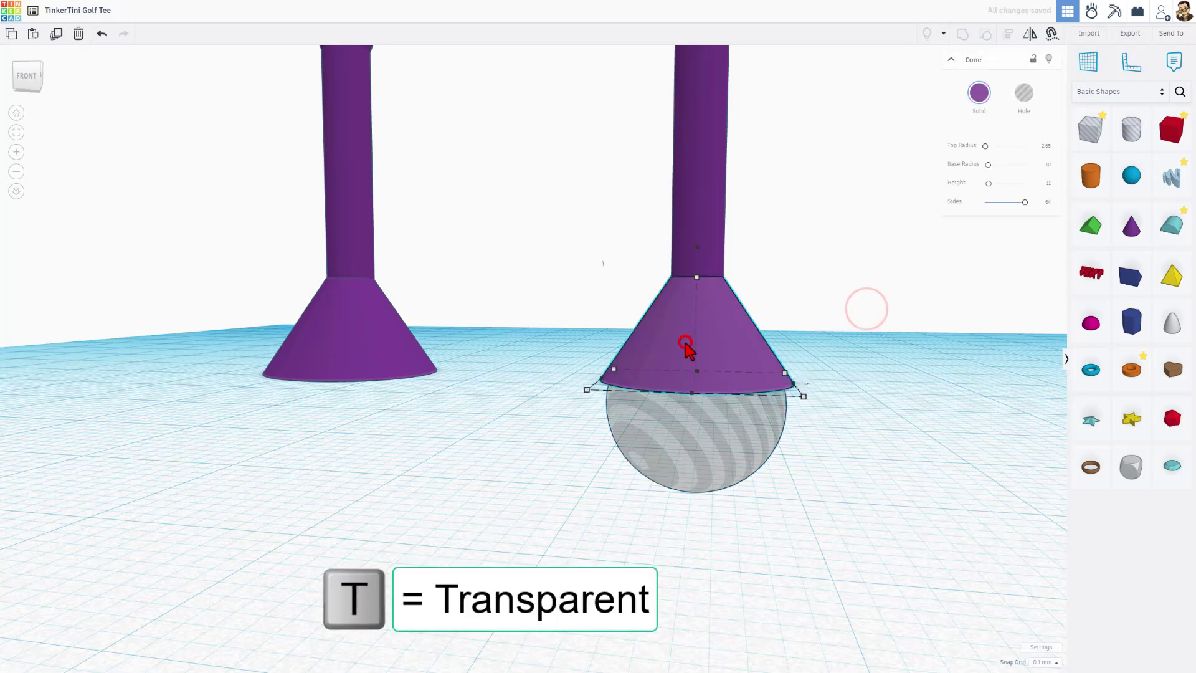
pyautogui.press('t')
pyautogui.moveTo(686, 343); pyautogui.dragTo(684, 338, button='right')
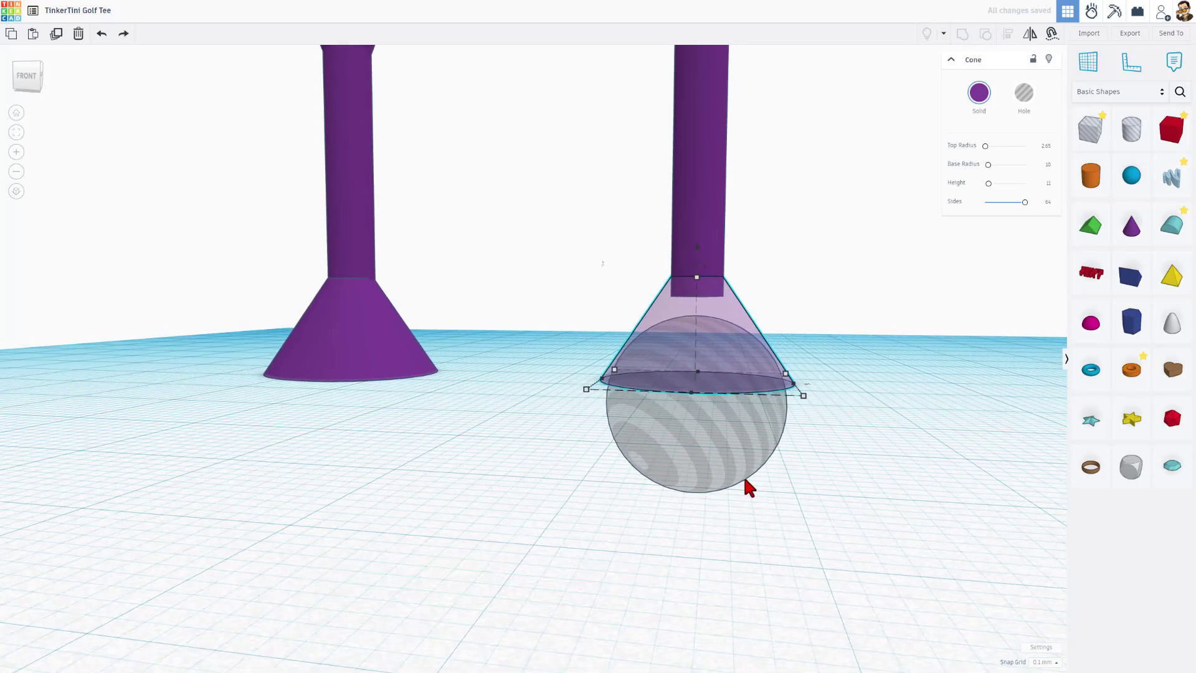
# - Lower the sphere hole slightly inside the transparent base cone using the 0.1 mm snap grid
pyautogui.click(756, 529)
pyautogui.click(716, 466)
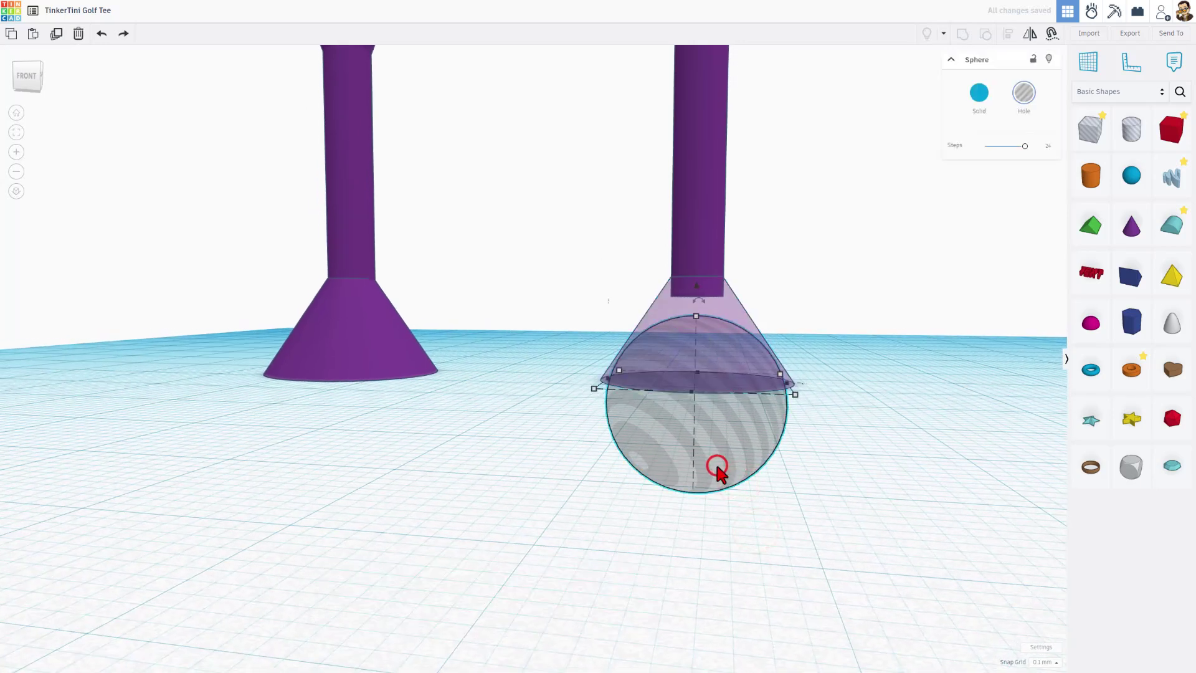
pyautogui.moveTo(720, 475); pyautogui.dragTo(715, 462)
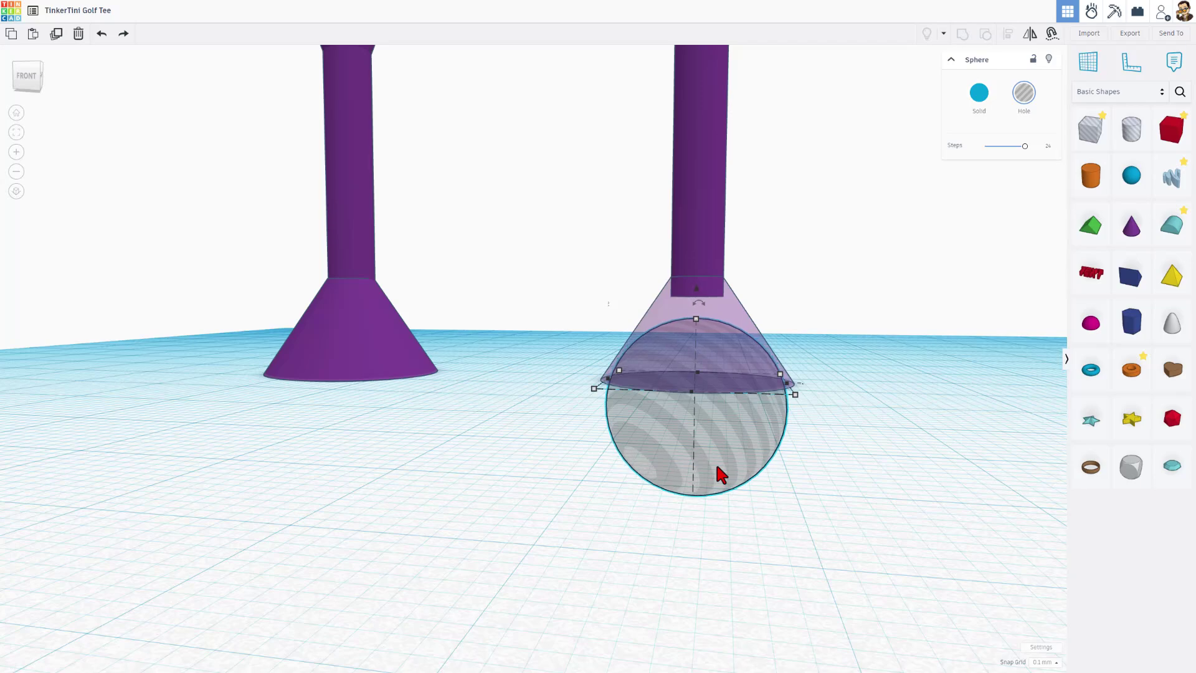
pyautogui.moveTo(715, 461); pyautogui.dragTo(828, 342, button='right')
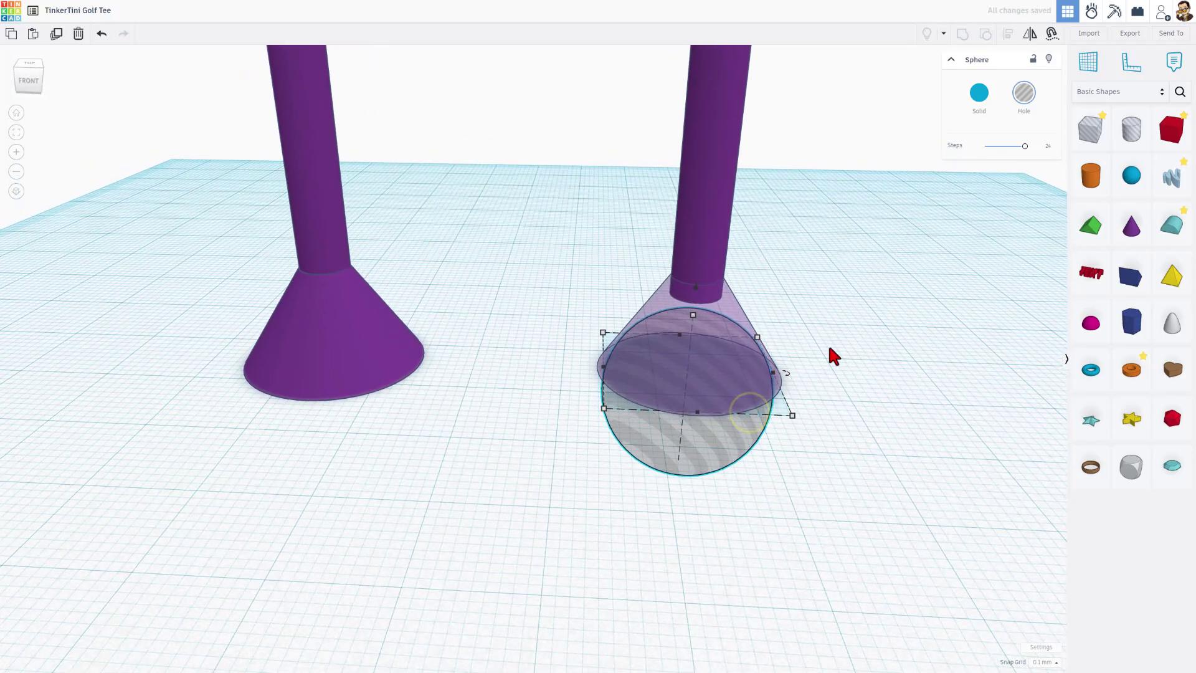
# - Turn off the base cone's transparency and clear the selection
pyautogui.click(828, 344)
pyautogui.click(752, 338)
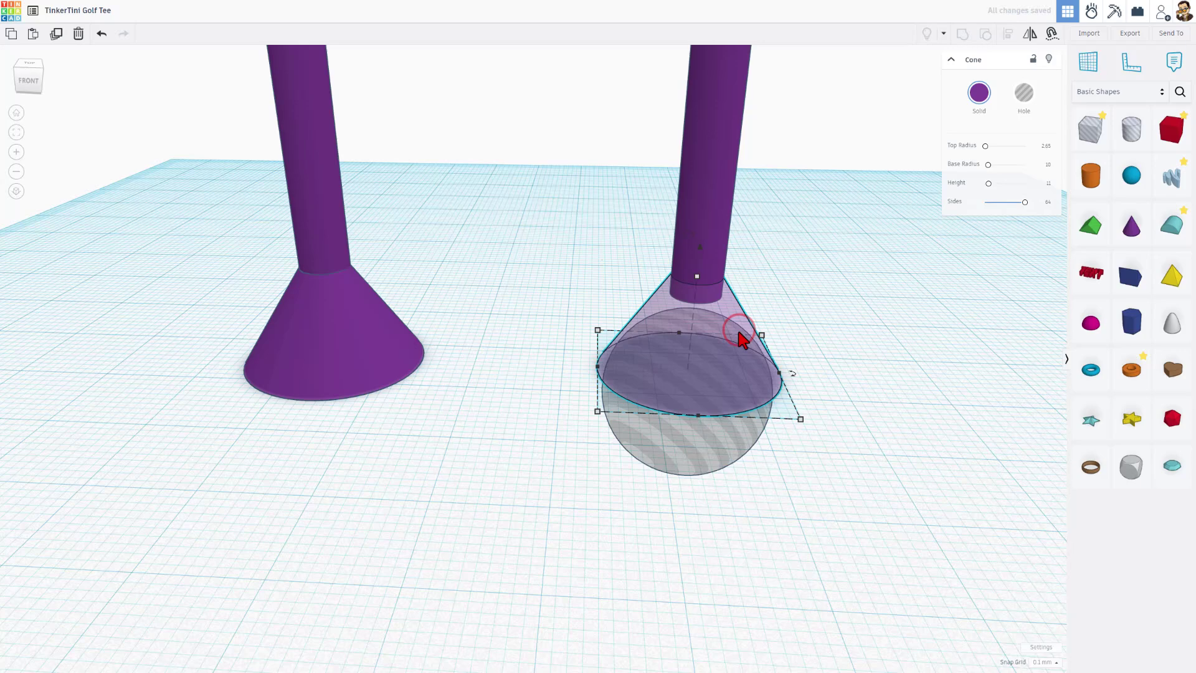
pyautogui.click(726, 538)
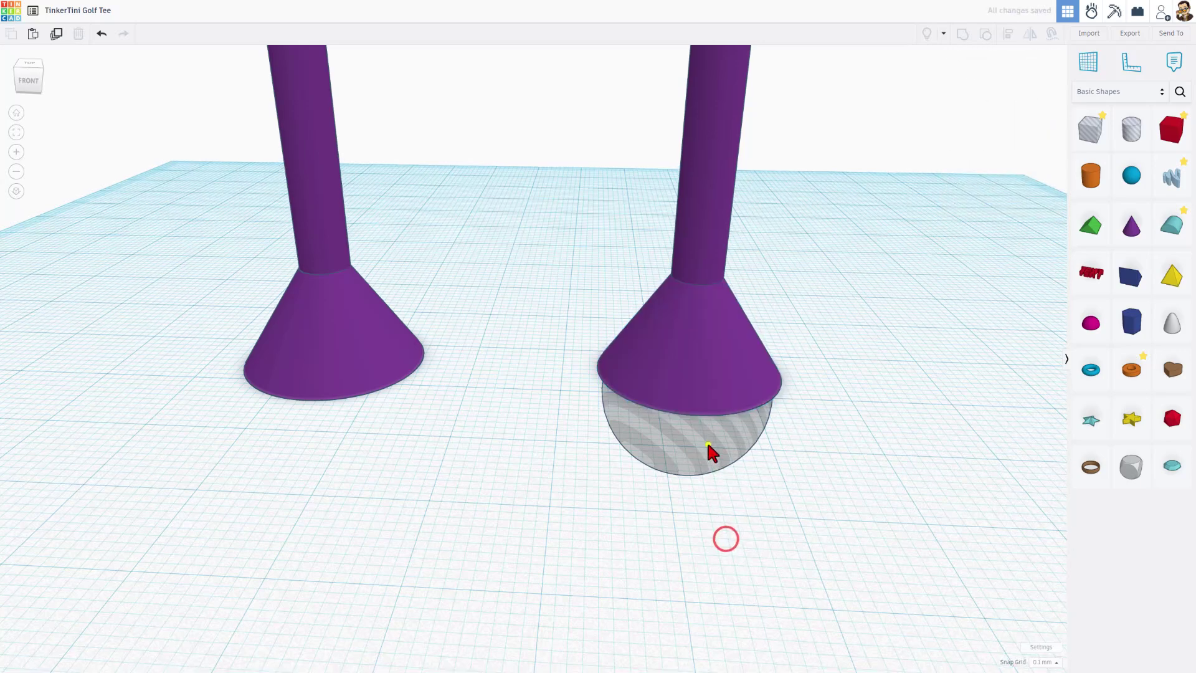
# - Review the sphere hole's settings and the lower shaft's cone parameters on the copied tee
pyautogui.click(703, 444)
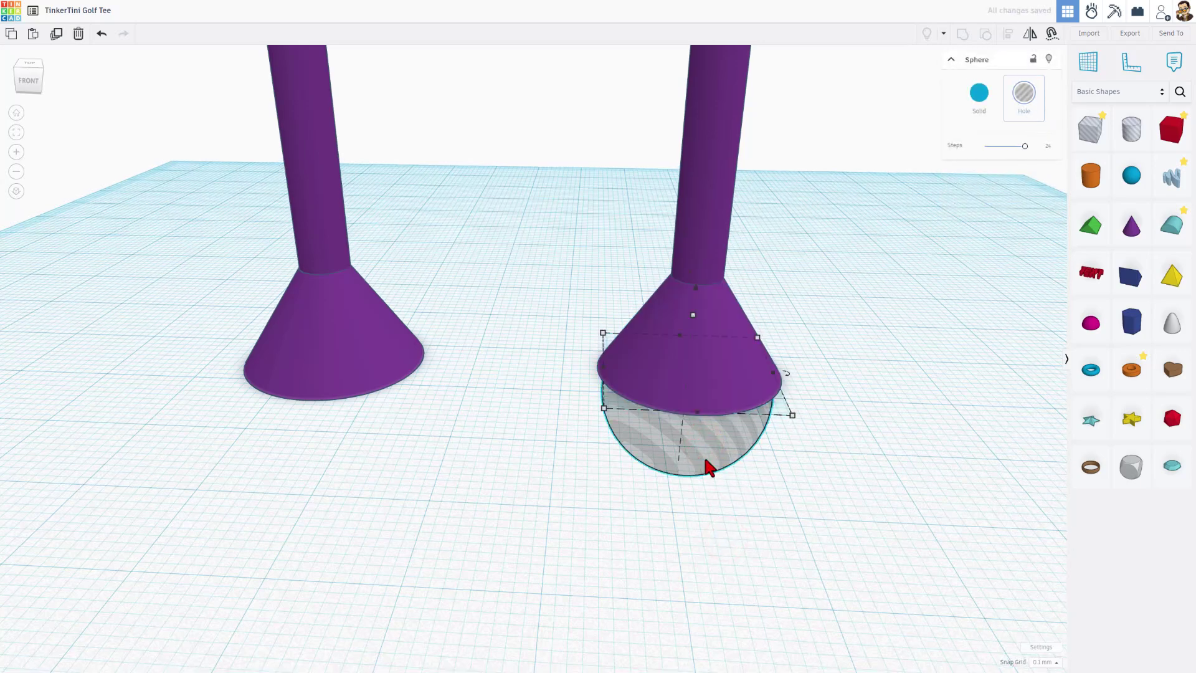
pyautogui.moveTo(561, 535)
pyautogui.mouseDown(button='right')
pyautogui.moveTo(585, 481)
pyautogui.moveTo(575, 537)
pyautogui.mouseUp(button='right')
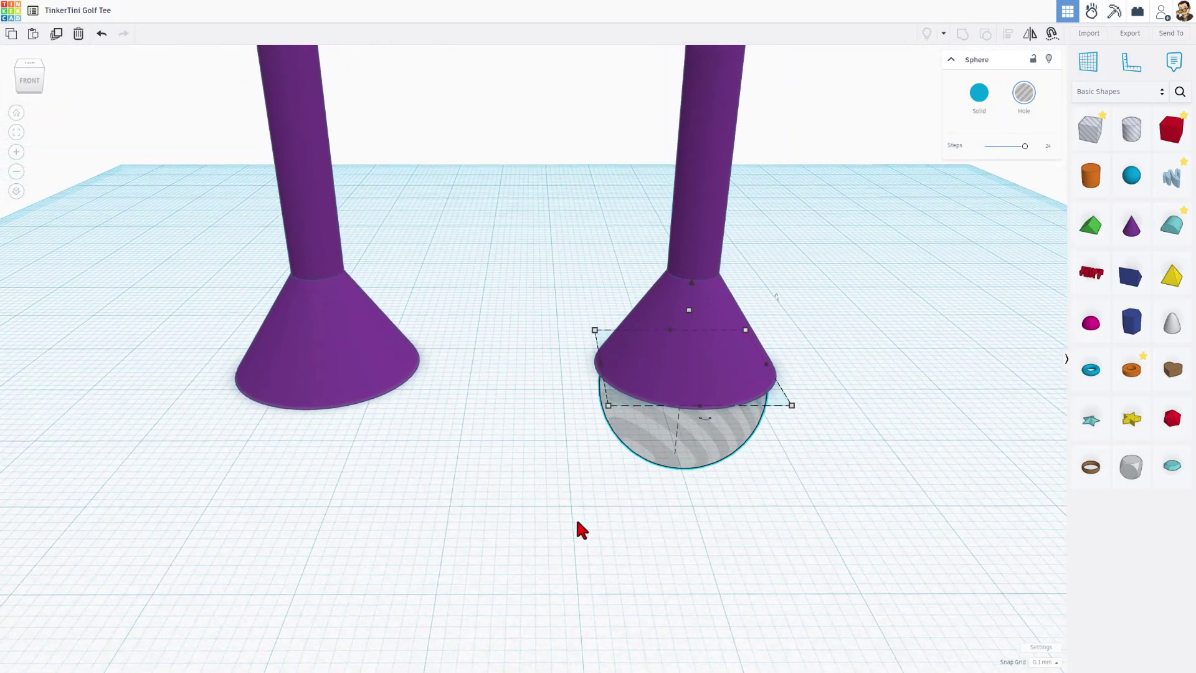
pyautogui.click(806, 540)
pyautogui.click(717, 265)
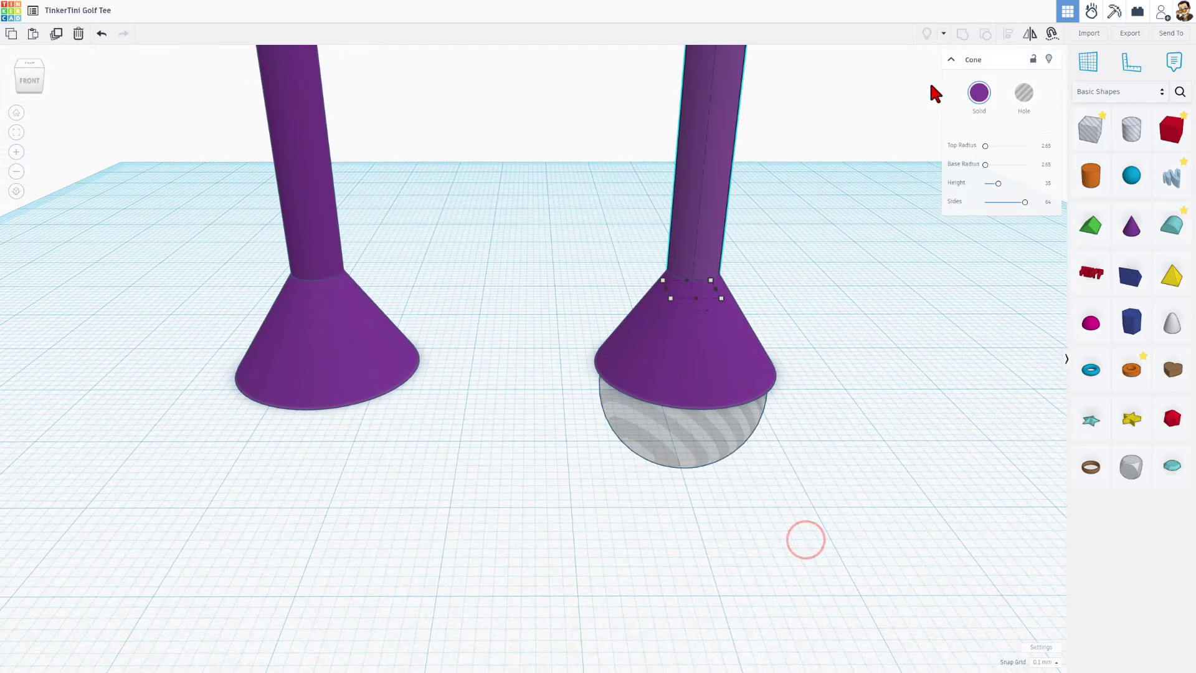
# - Try placing a basic cone on top of the base cone with the lower shaft hidden, and restore the original arrangement
pyautogui.click(1048, 59)
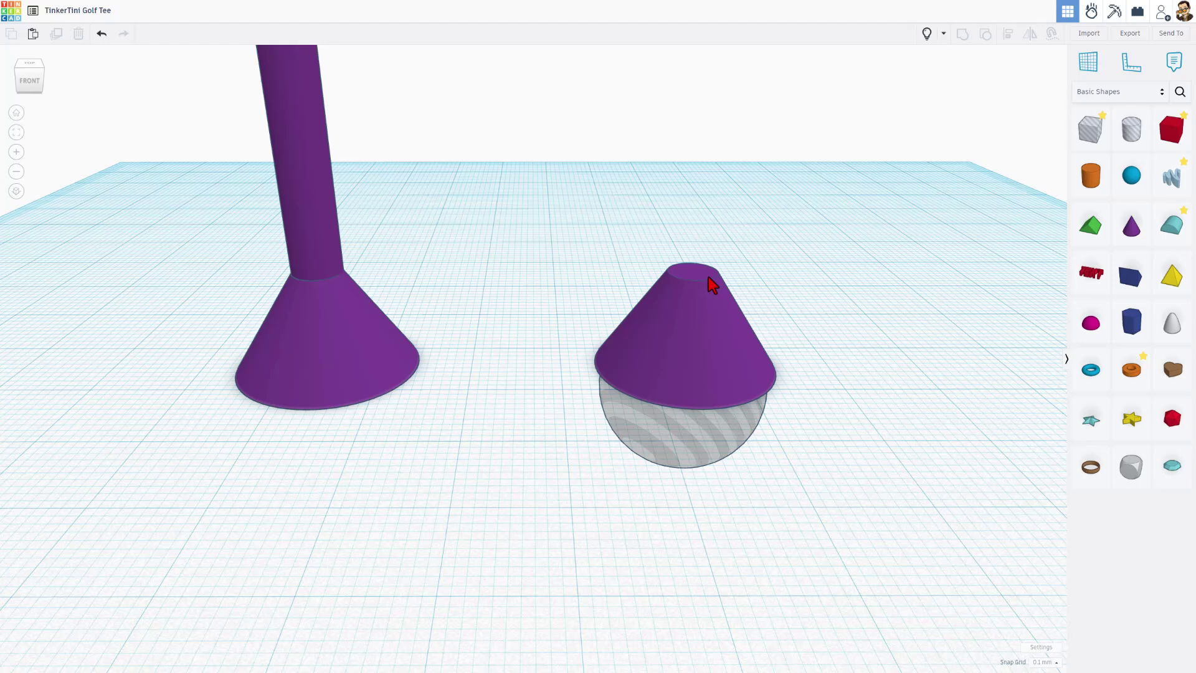
pyautogui.moveTo(1131, 225); pyautogui.dragTo(713, 271)
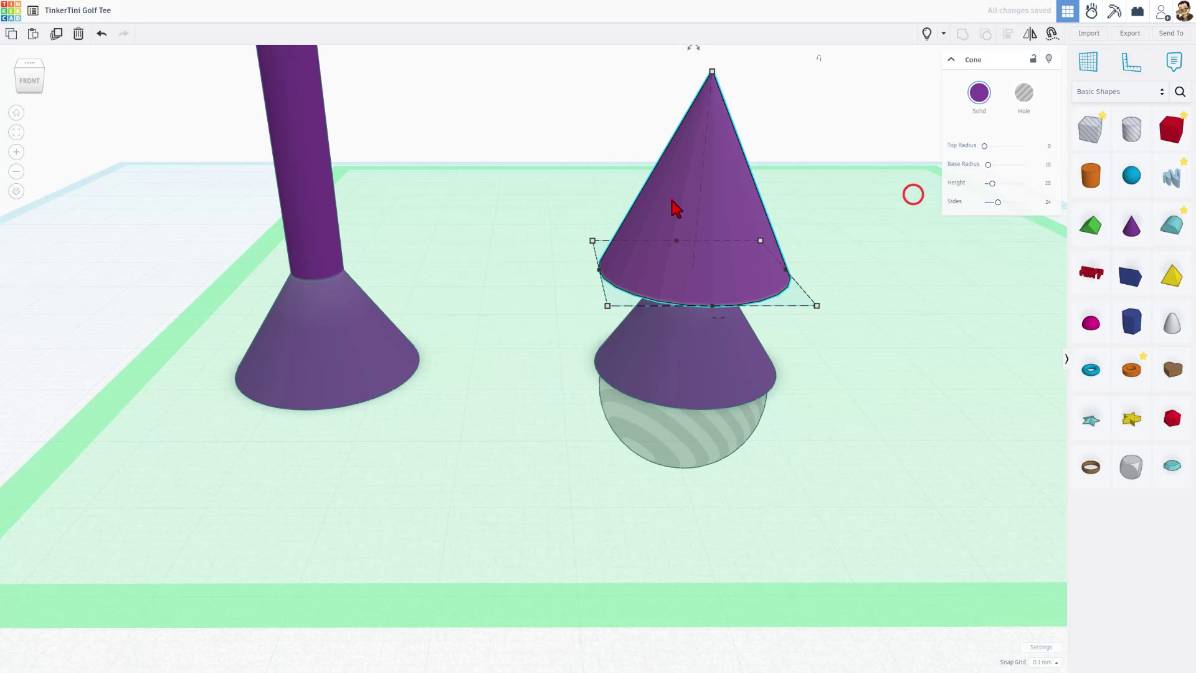
pyautogui.press('Delete')
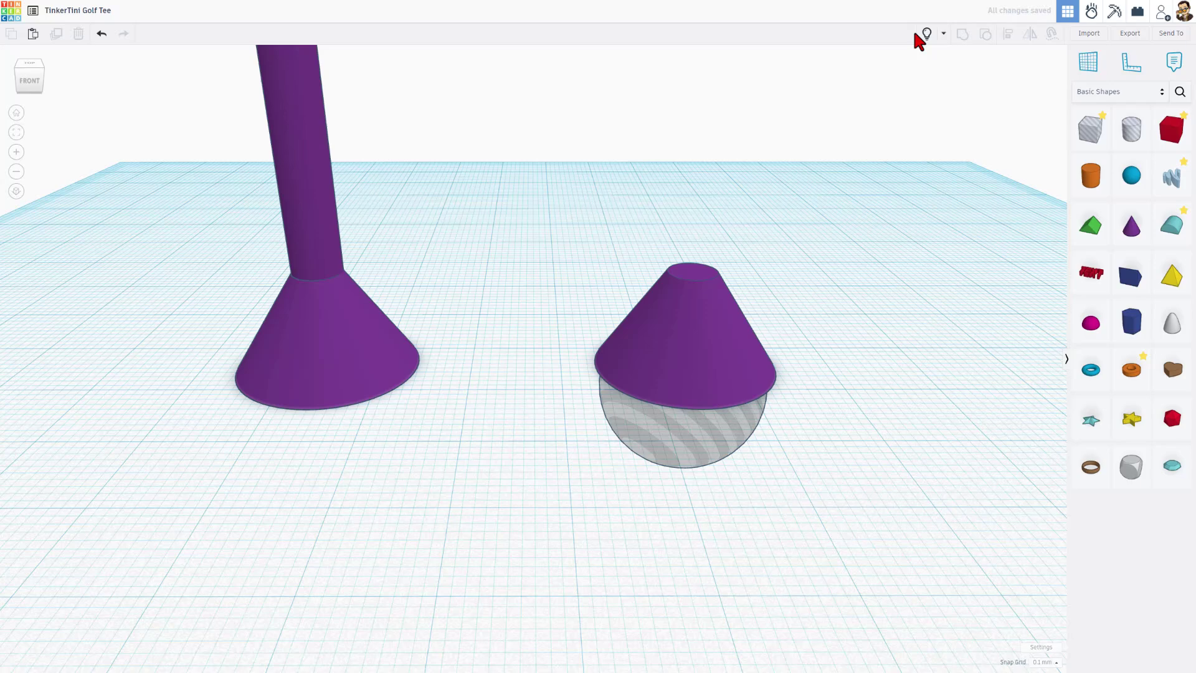
pyautogui.click(927, 33)
# - Duplicate the copied tee's lower shaft cone and shift the duplicate sideways until it stands clear of the tee
pyautogui.click(700, 212)
pyautogui.scroll(-2, 710, 224)
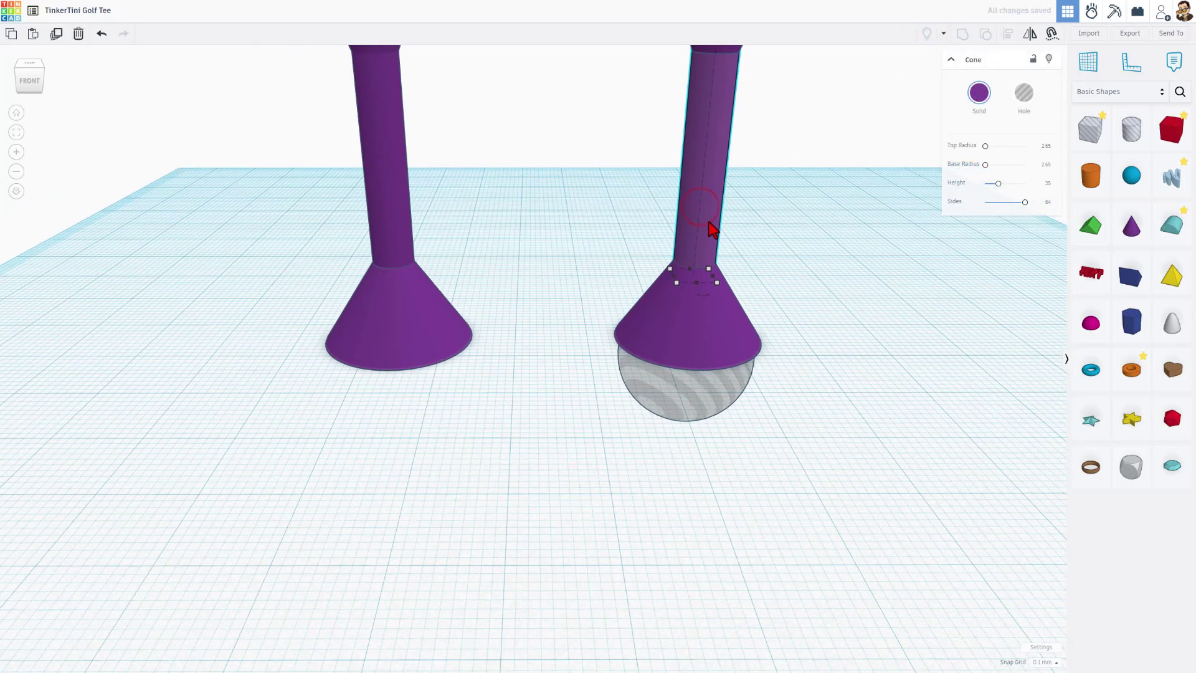
pyautogui.moveTo(712, 230); pyautogui.dragTo(1013, 208, button='right')
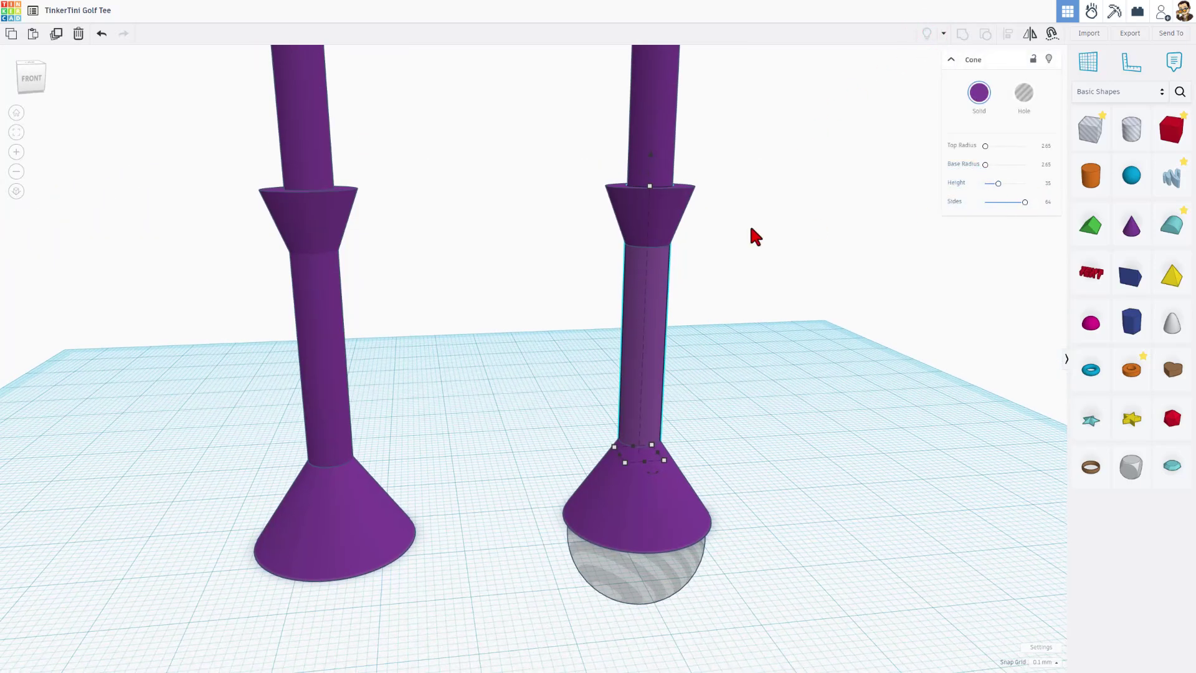
pyautogui.click(727, 260)
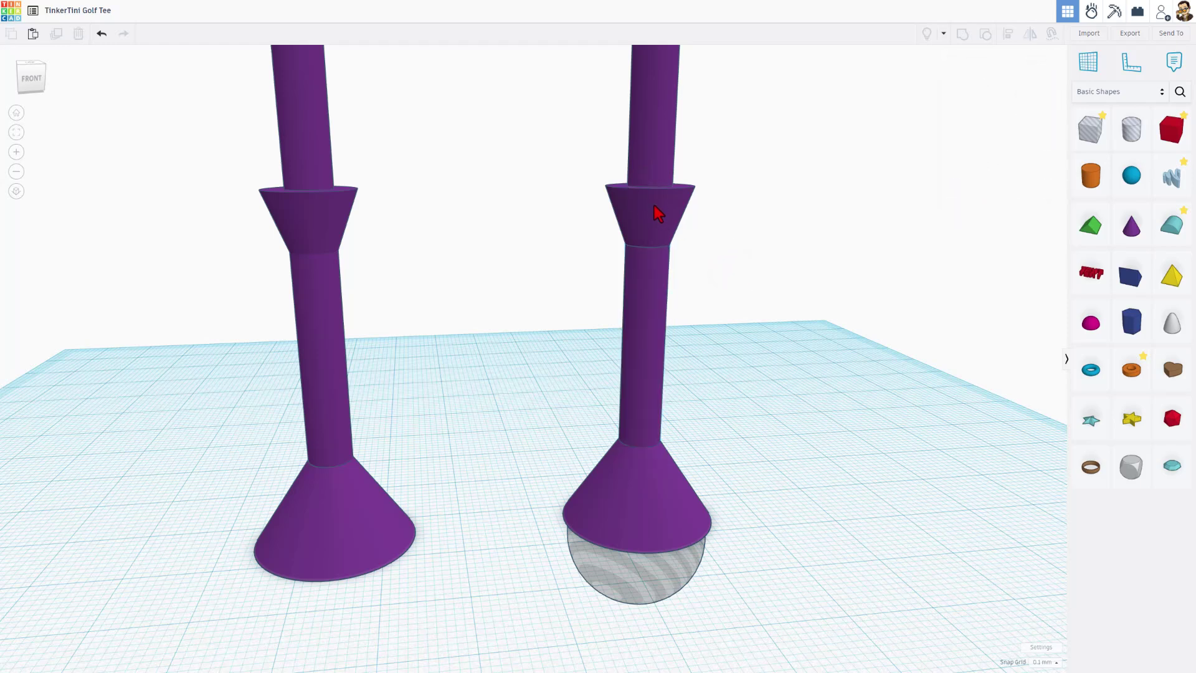
pyautogui.click(659, 307)
pyautogui.hotkey('ctrl', 'd')
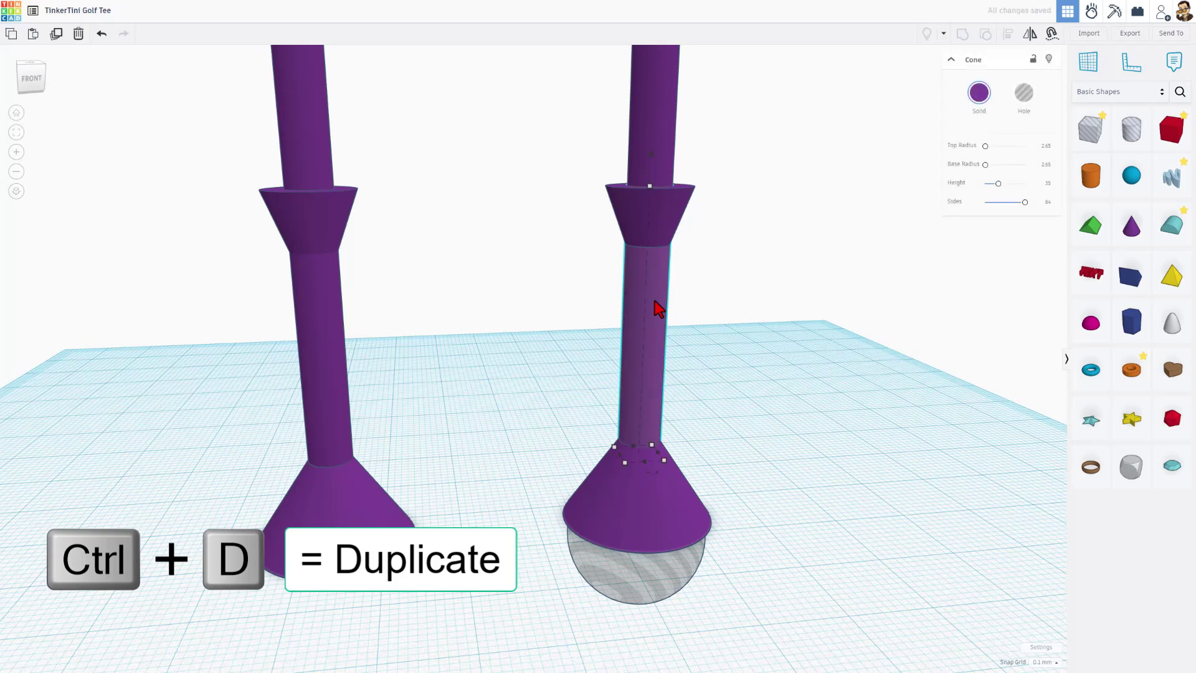
pyautogui.hotkey('shift', 'Right')
pyautogui.hotkey('shift', 'Right')
pyautogui.hotkey('shift', 'Right')
pyautogui.hotkey('shift', 'Right')
pyautogui.hotkey('shift', 'Right')
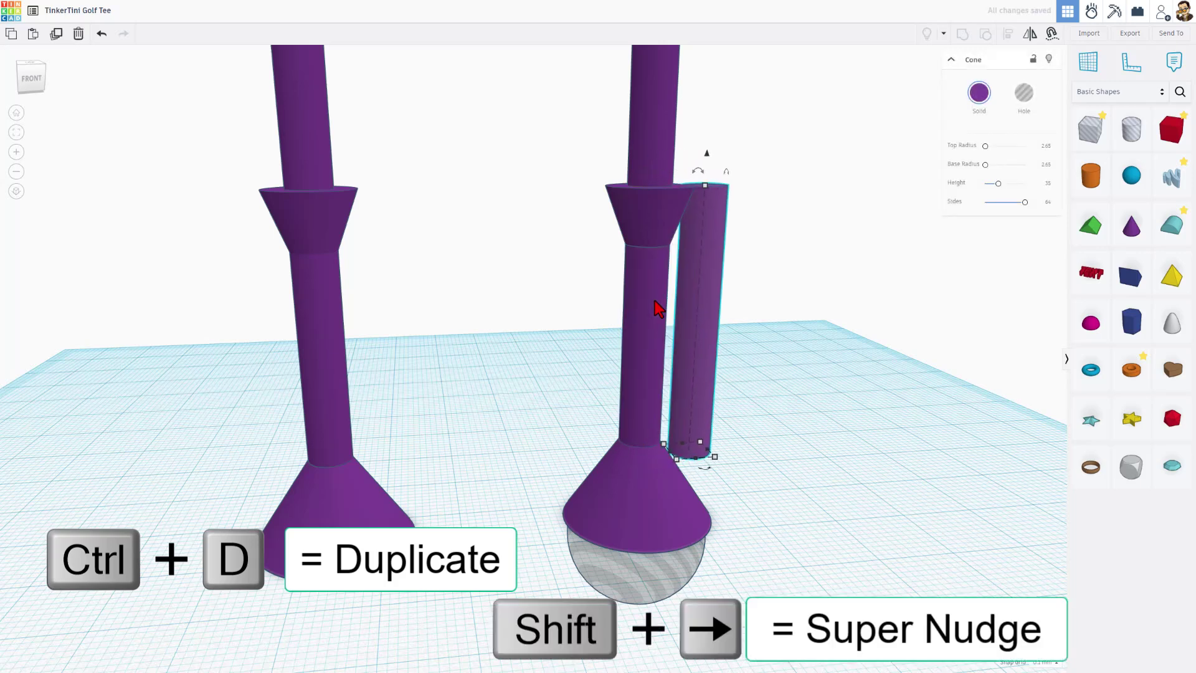
pyautogui.hotkey('shift', 'Right')
pyautogui.hotkey('shift', 'Right')
pyautogui.hotkey('shift', 'Right')
pyautogui.hotkey('shift', 'Right')
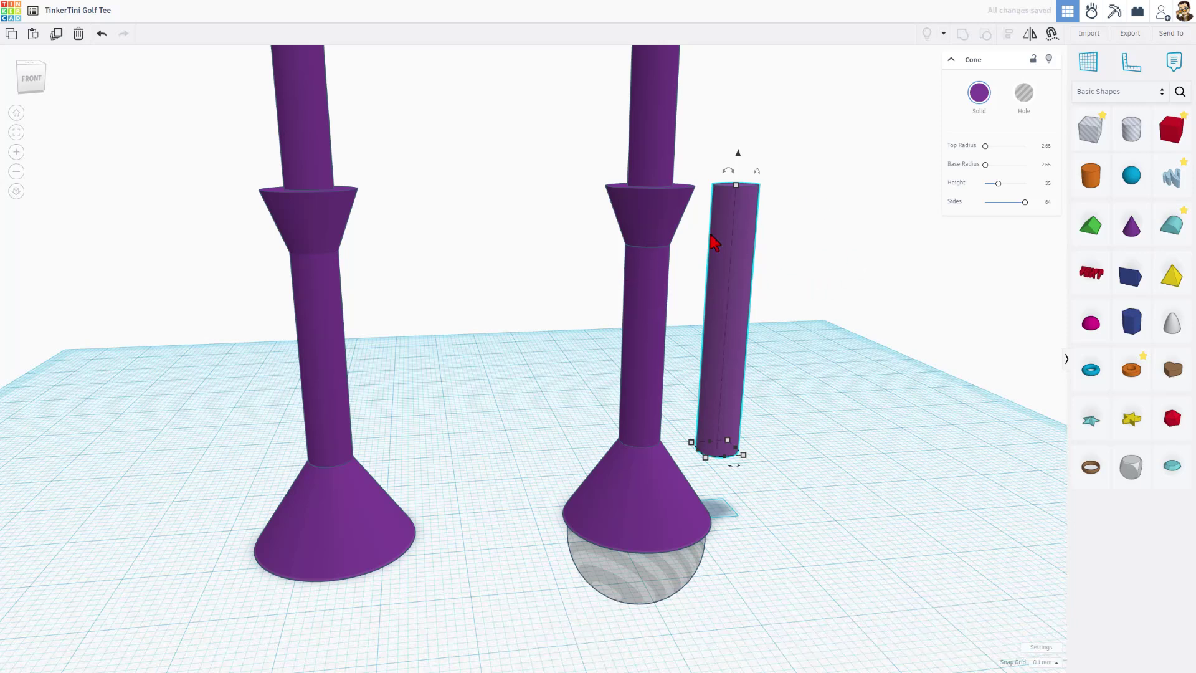
# - Turn the duplicated shaft into a flared collar by setting its top radius to 5.7 and its height to 7
pyautogui.click(653, 219)
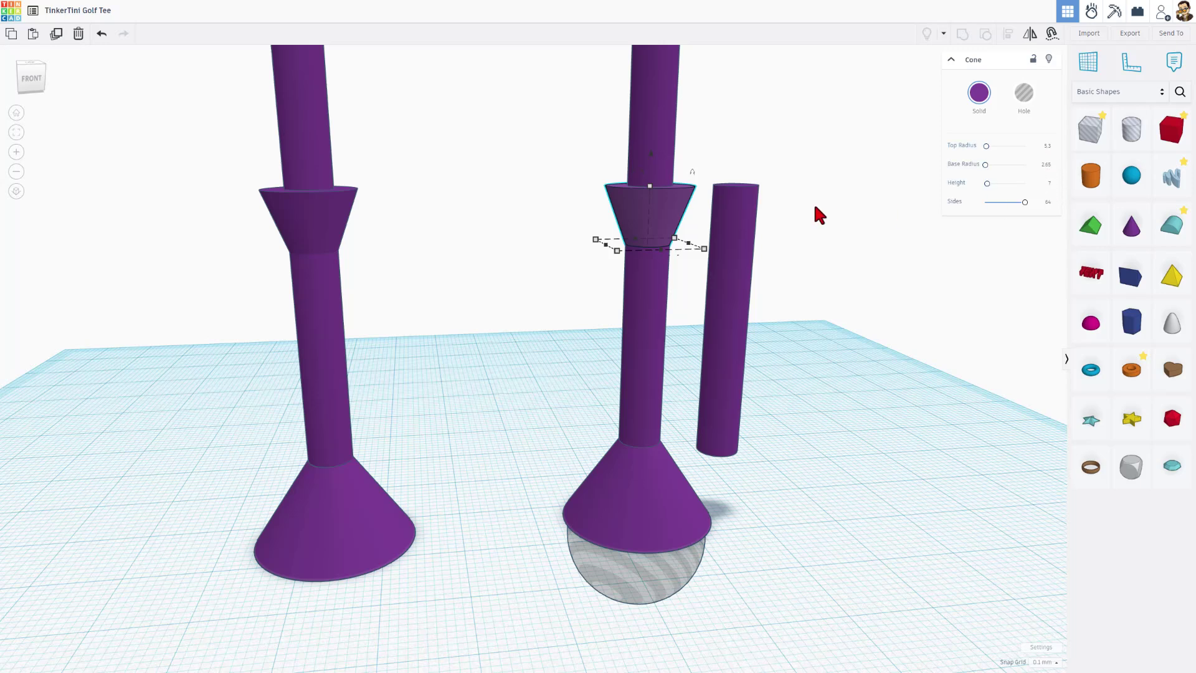
pyautogui.click(730, 228)
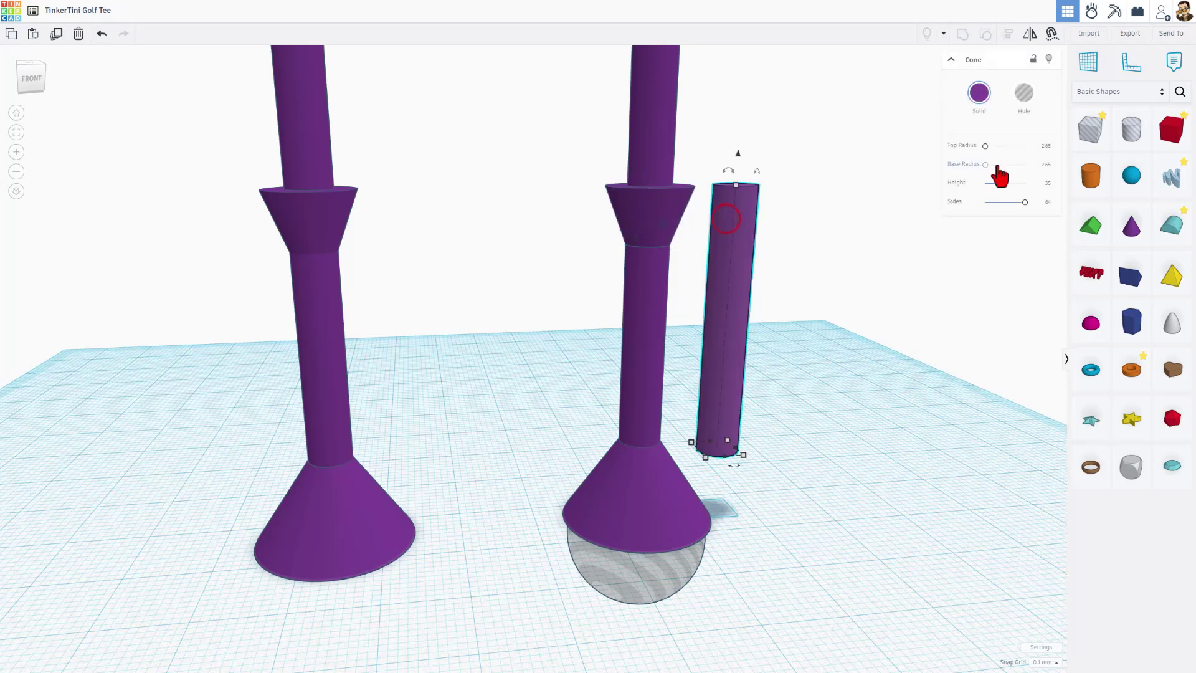
pyautogui.write('5.3')
pyautogui.press('Return')
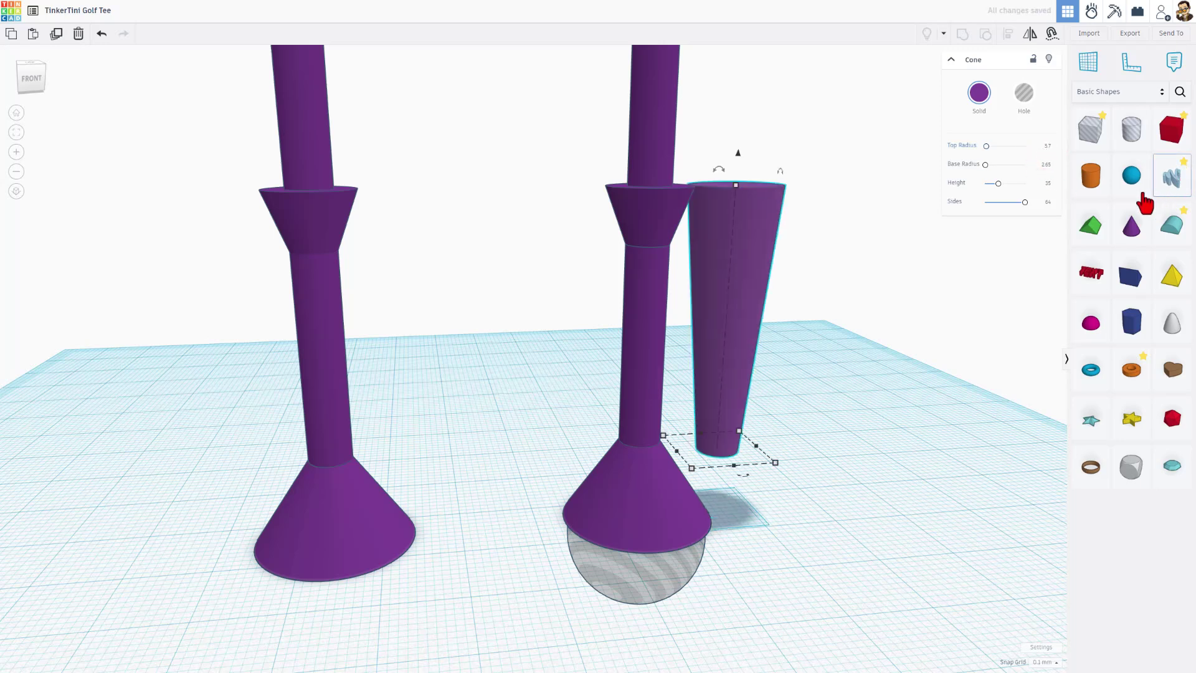
pyautogui.click(1047, 184)
pyautogui.write('7')
pyautogui.press('Return')
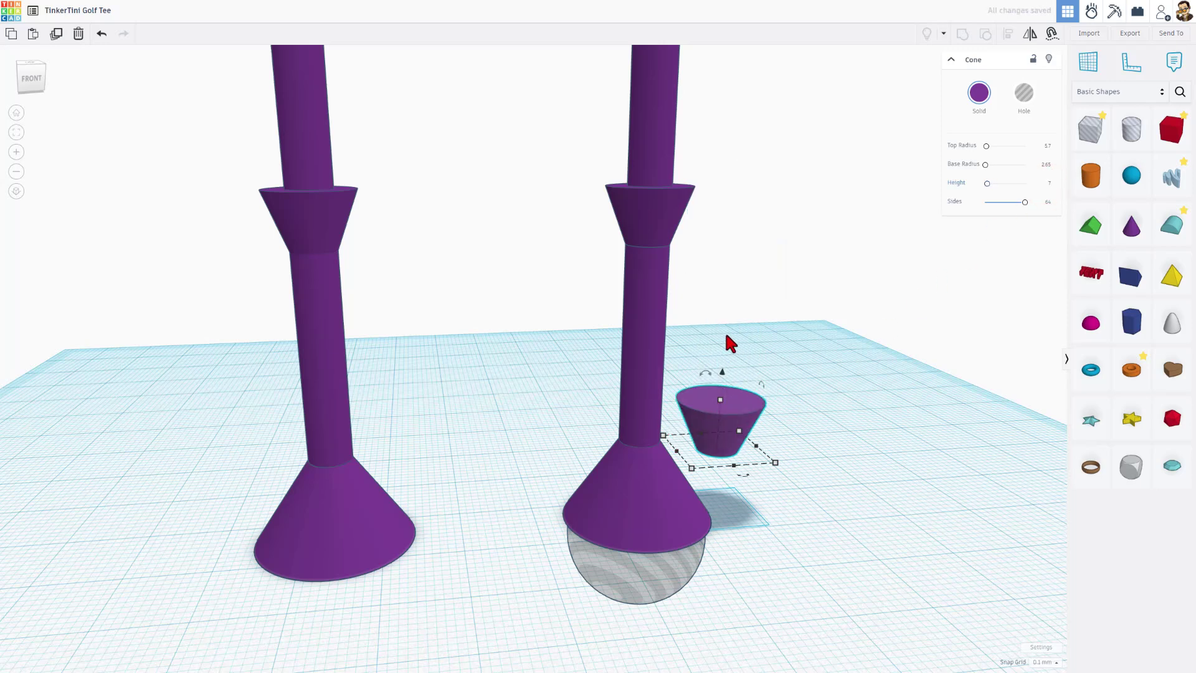
# - Align the new collar with the lower shaft, matching their tops and centring it on the shaft, and clear the selection
pyautogui.press('shift')
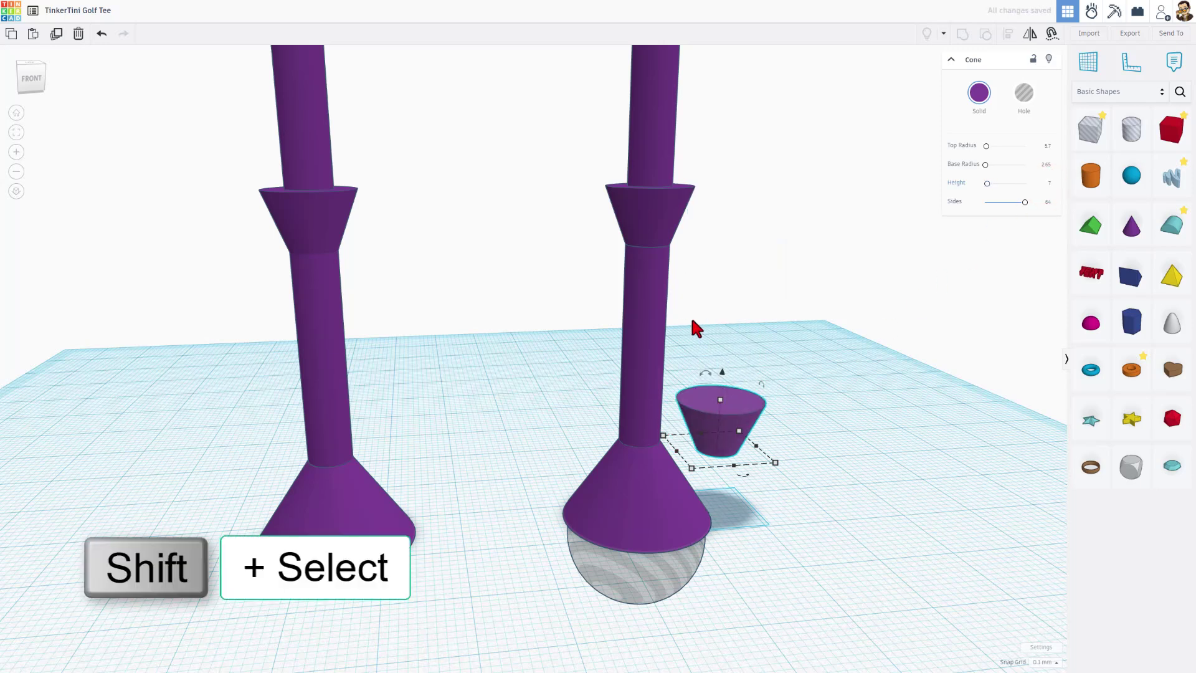
pyautogui.keyDown('shift'); pyautogui.click(642, 339); pyautogui.keyUp('shift')
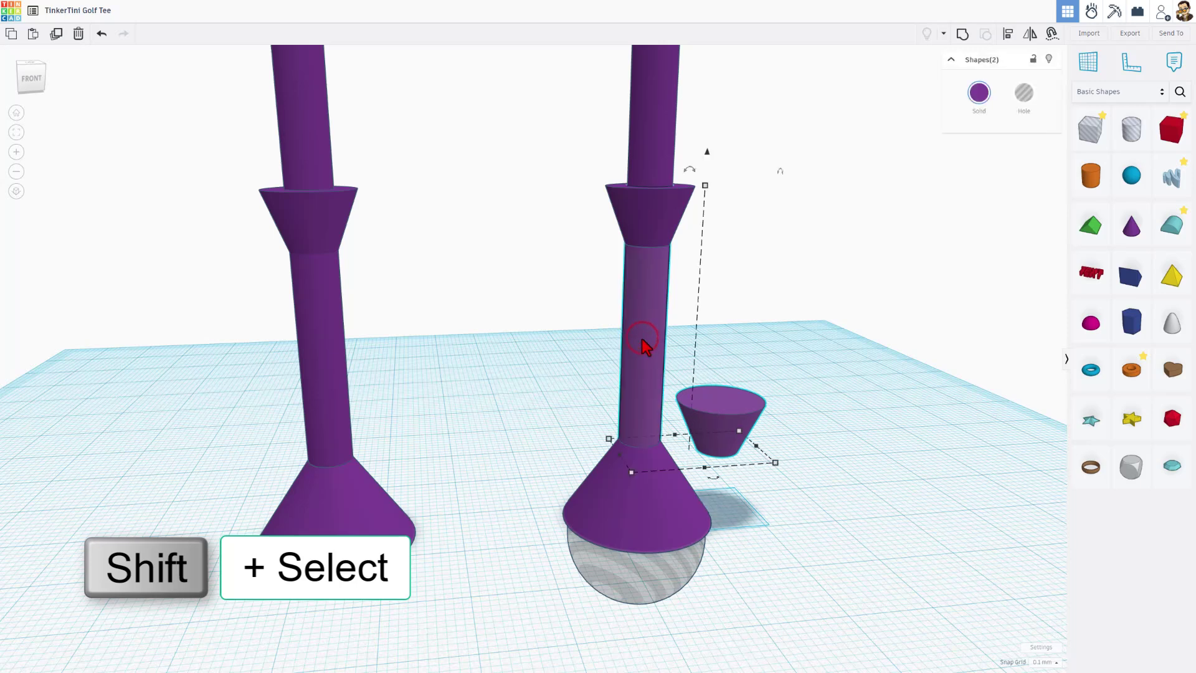
pyautogui.press('l')
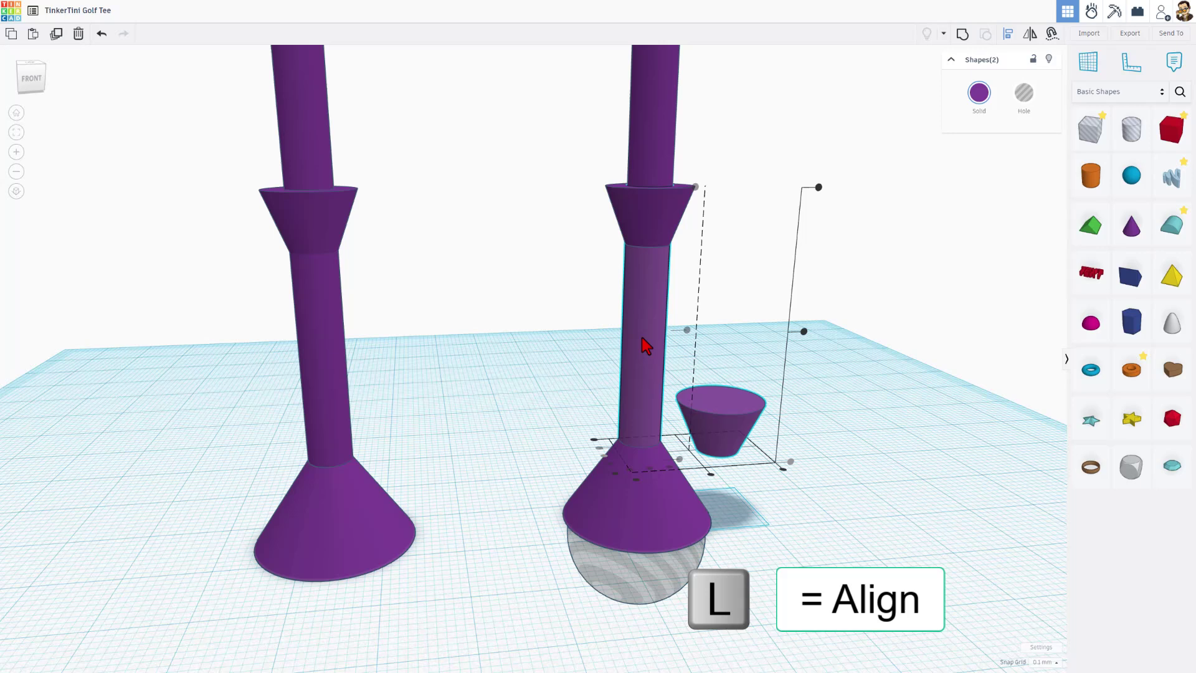
pyautogui.click(819, 187)
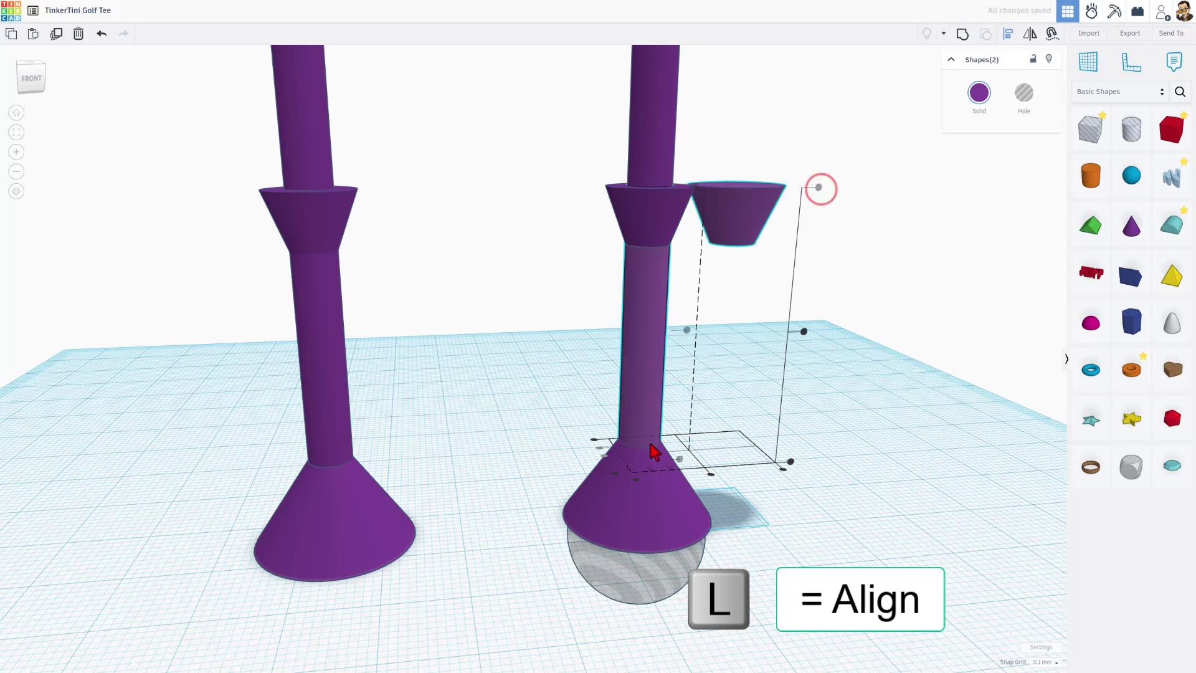
pyautogui.click(635, 303)
pyautogui.click(649, 470)
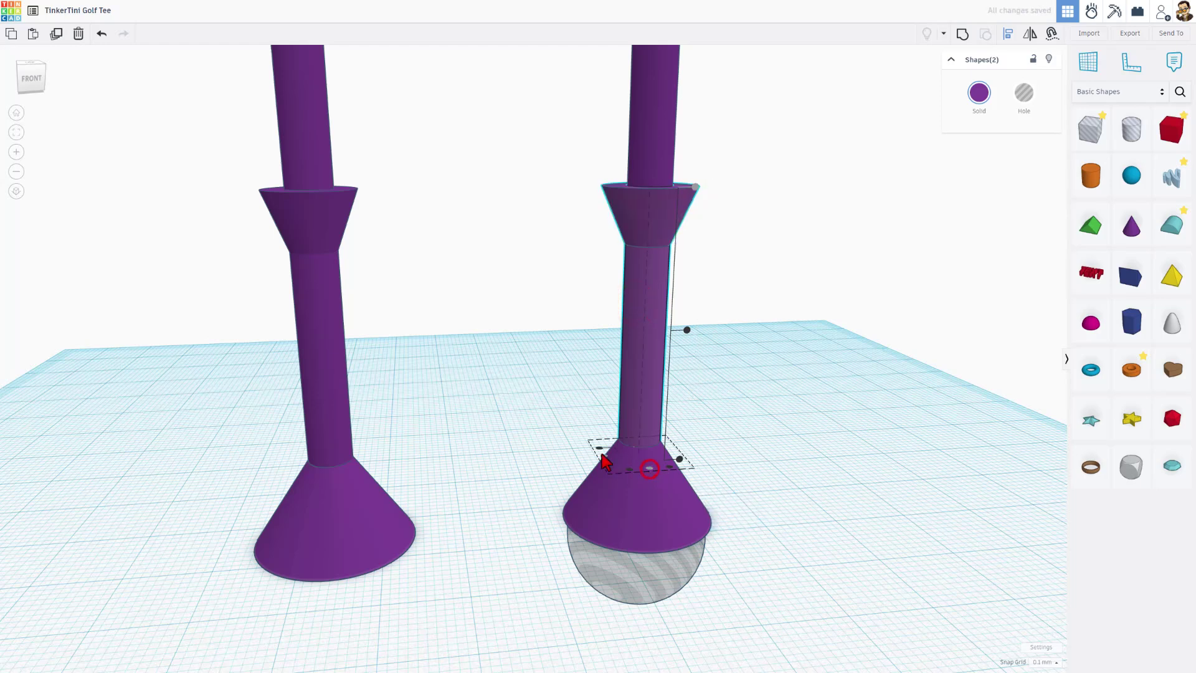
pyautogui.click(782, 371)
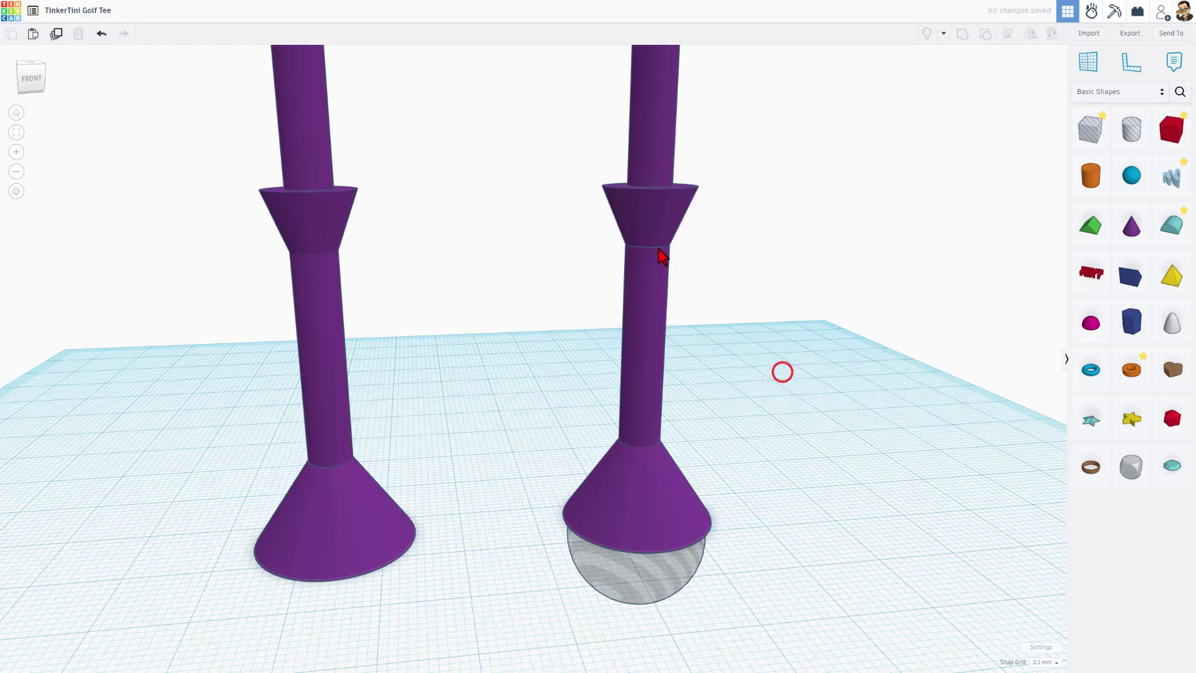
# - Review the cone settings of the collar, upper shaft and pointed tip on the copied tee
pyautogui.click(651, 226)
pyautogui.click(581, 233)
pyautogui.scroll(-3, 581, 234)
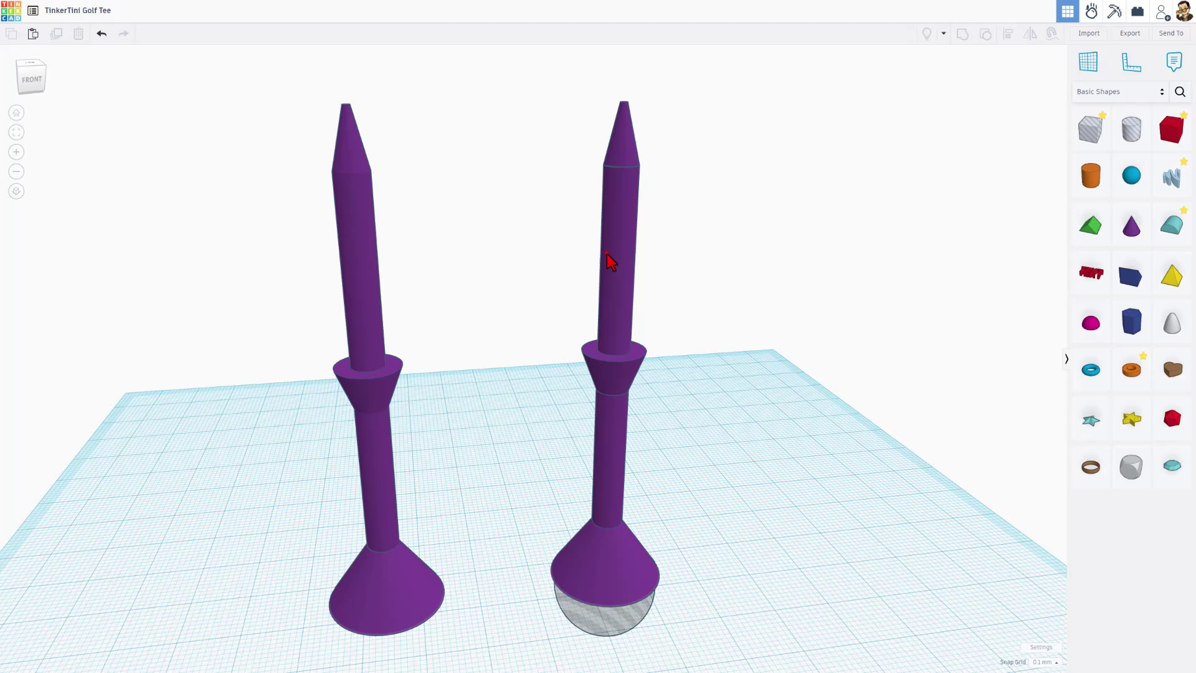
pyautogui.click(607, 253)
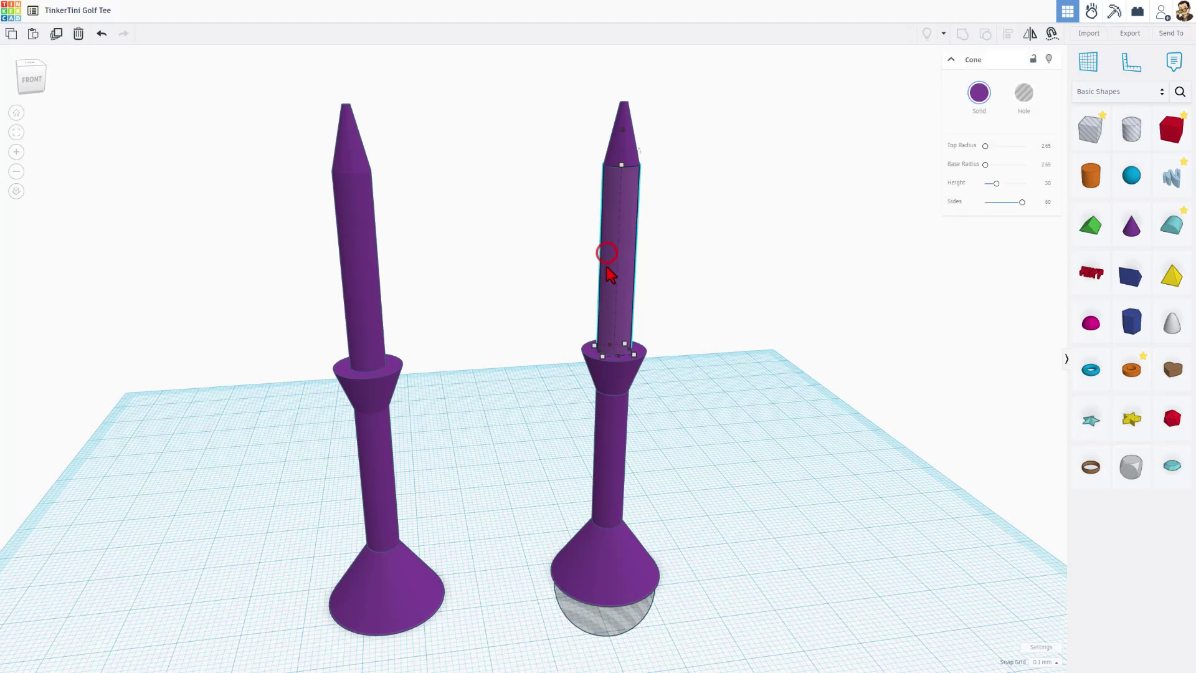
pyautogui.click(626, 154)
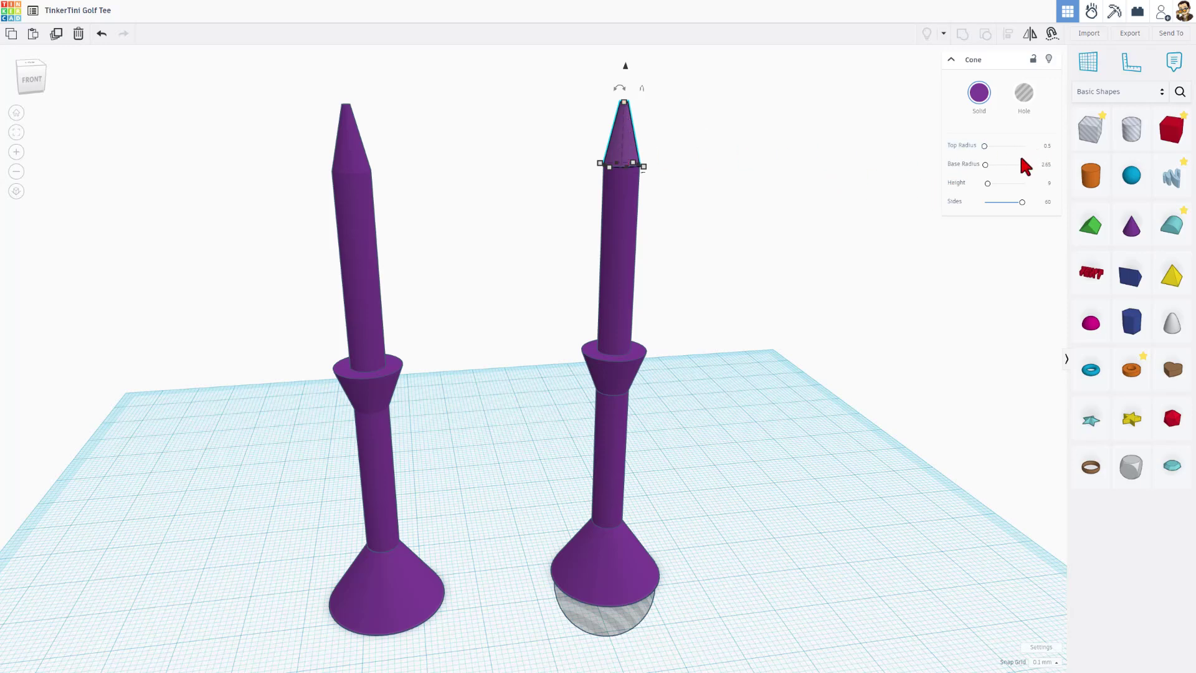
# - Group all the copied tee's cones with the sphere hole so it cuts the hollow into the base
pyautogui.moveTo(967, 211); pyautogui.dragTo(831, 390, button='right')
pyautogui.click(831, 390)
pyautogui.moveTo(584, 141); pyautogui.dragTo(790, 557)
pyautogui.hotkey('ctrl', 'g')
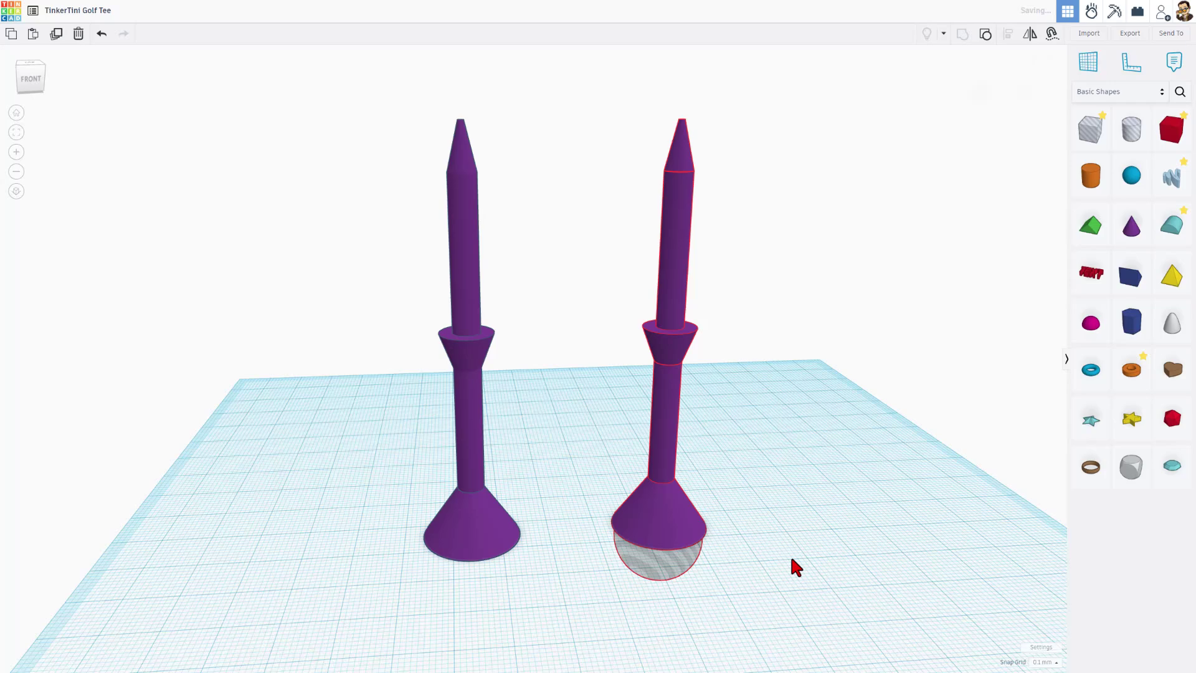
pyautogui.moveTo(737, 497); pyautogui.dragTo(777, 494, button='right')
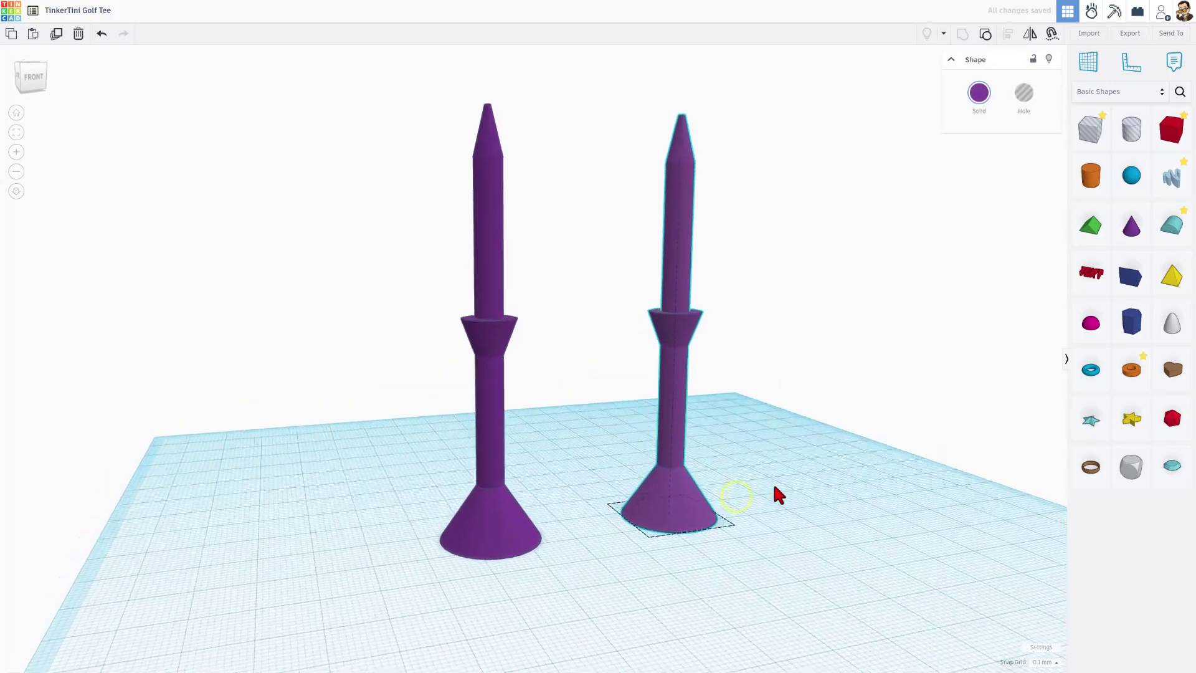
# - Export the selected tee as an STL file named TinkerTini Golf Tee v2.stl in the 3dmodeling folder
pyautogui.click(1131, 34)
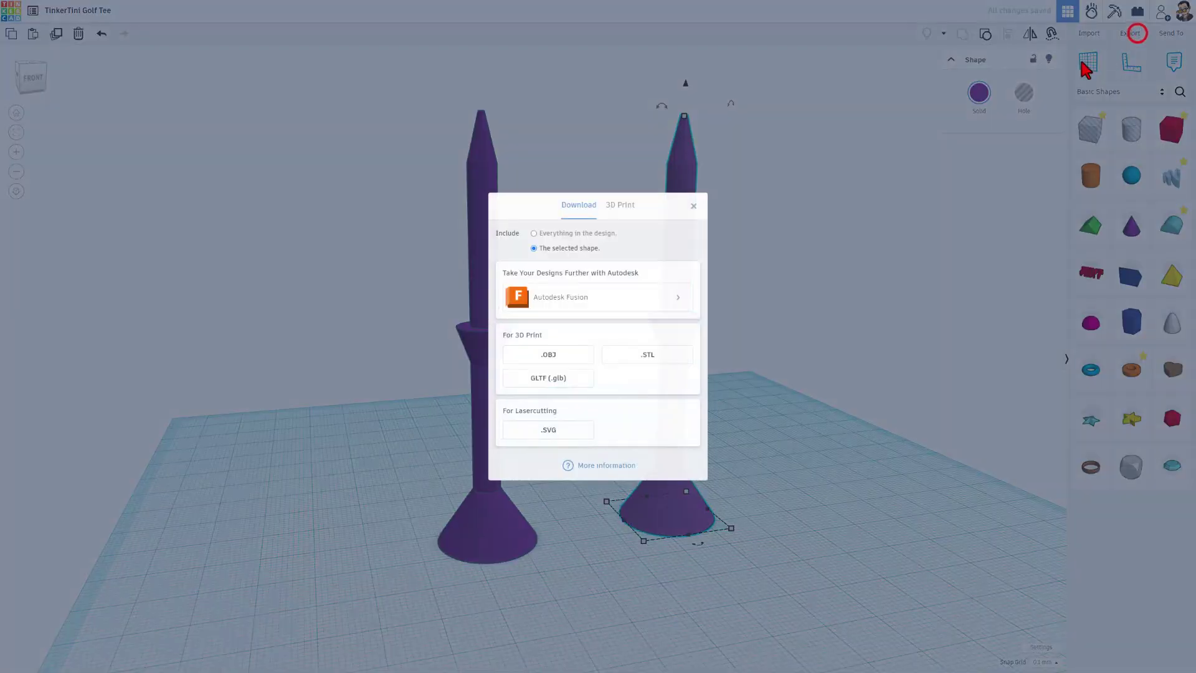
pyautogui.click(624, 354)
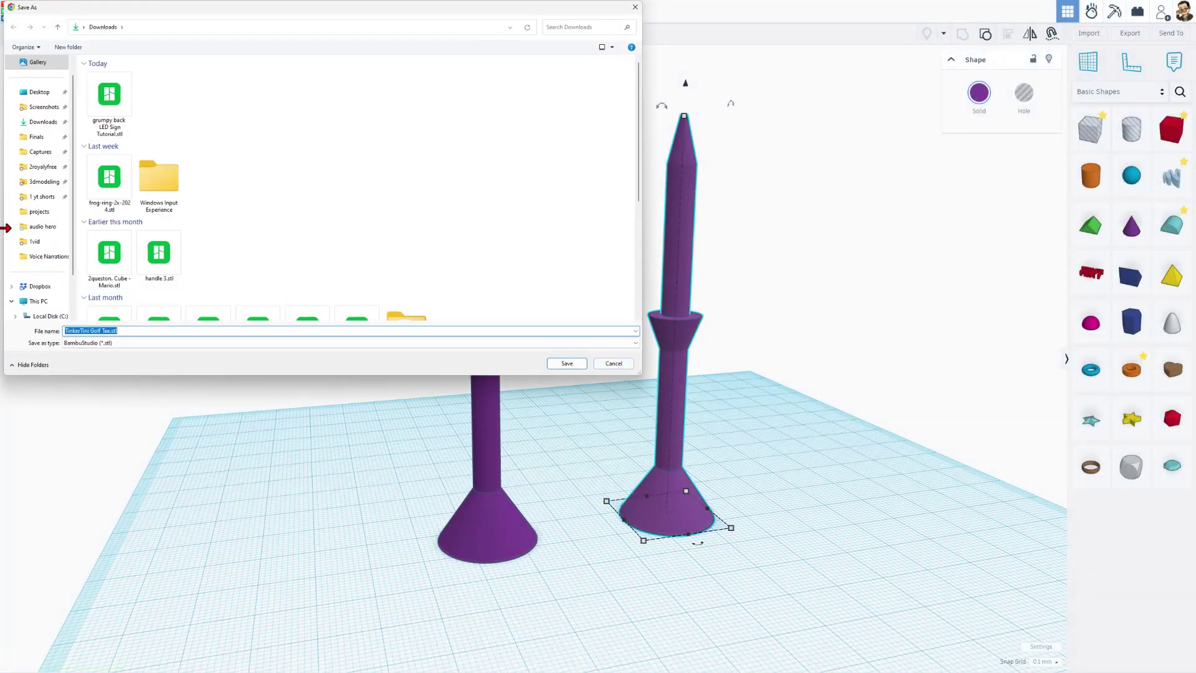
pyautogui.click(44, 181)
pyautogui.click(123, 103)
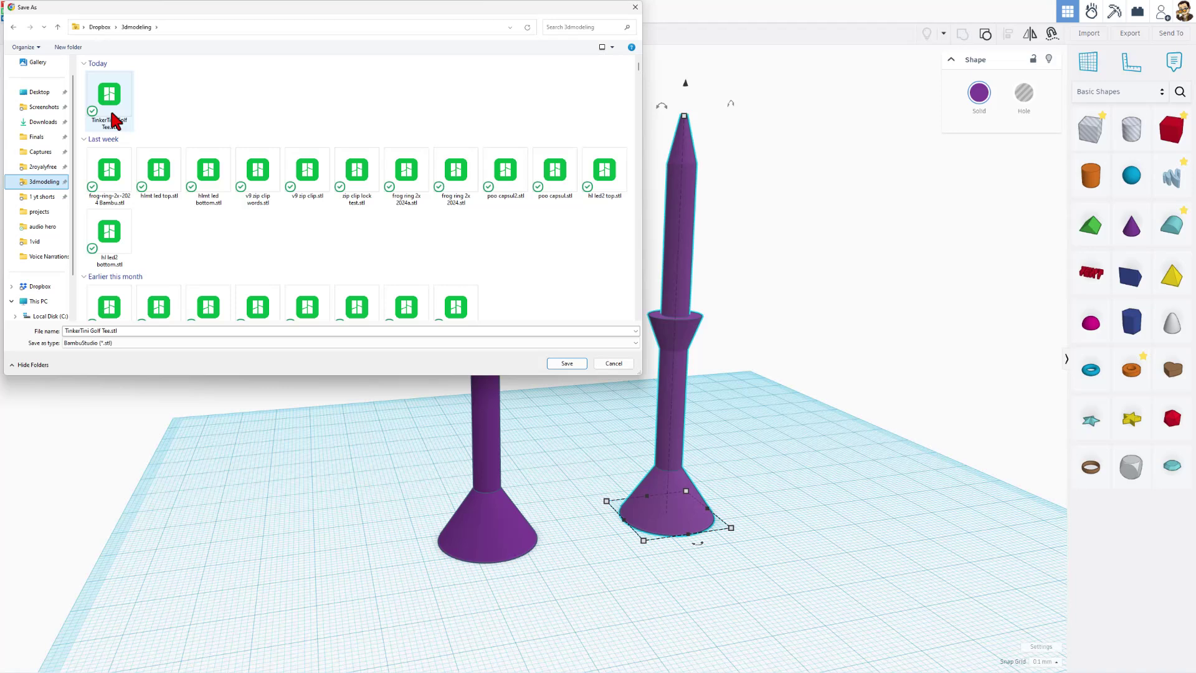
pyautogui.click(111, 100)
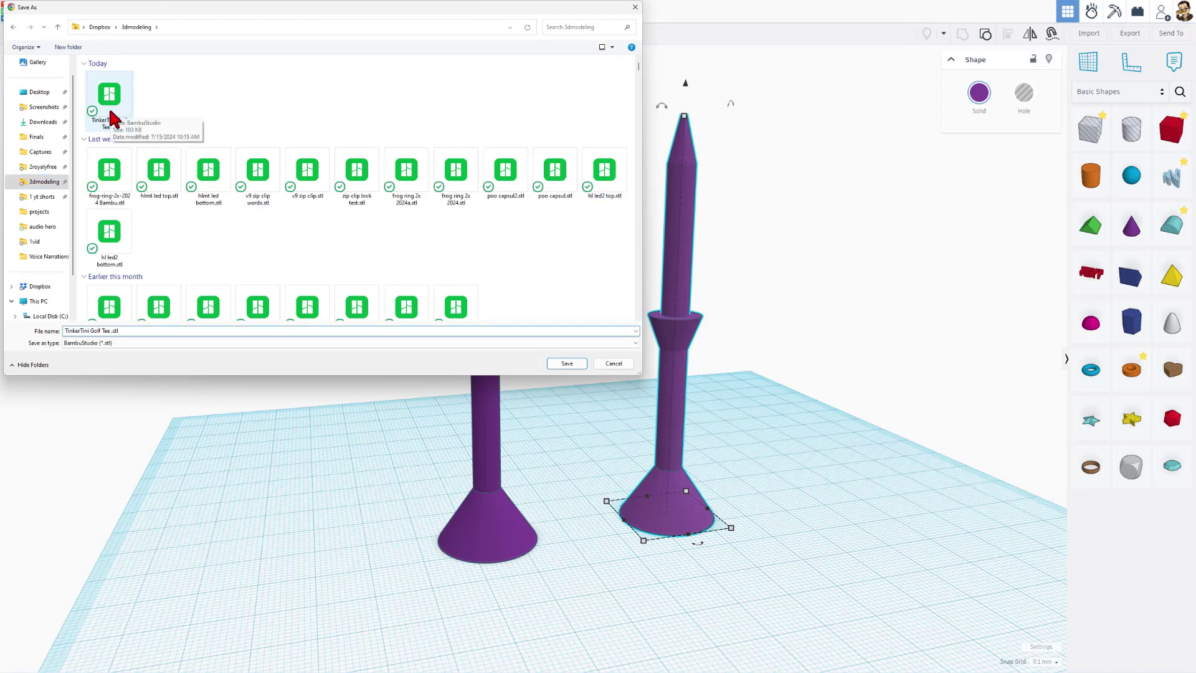
pyautogui.write('v2')
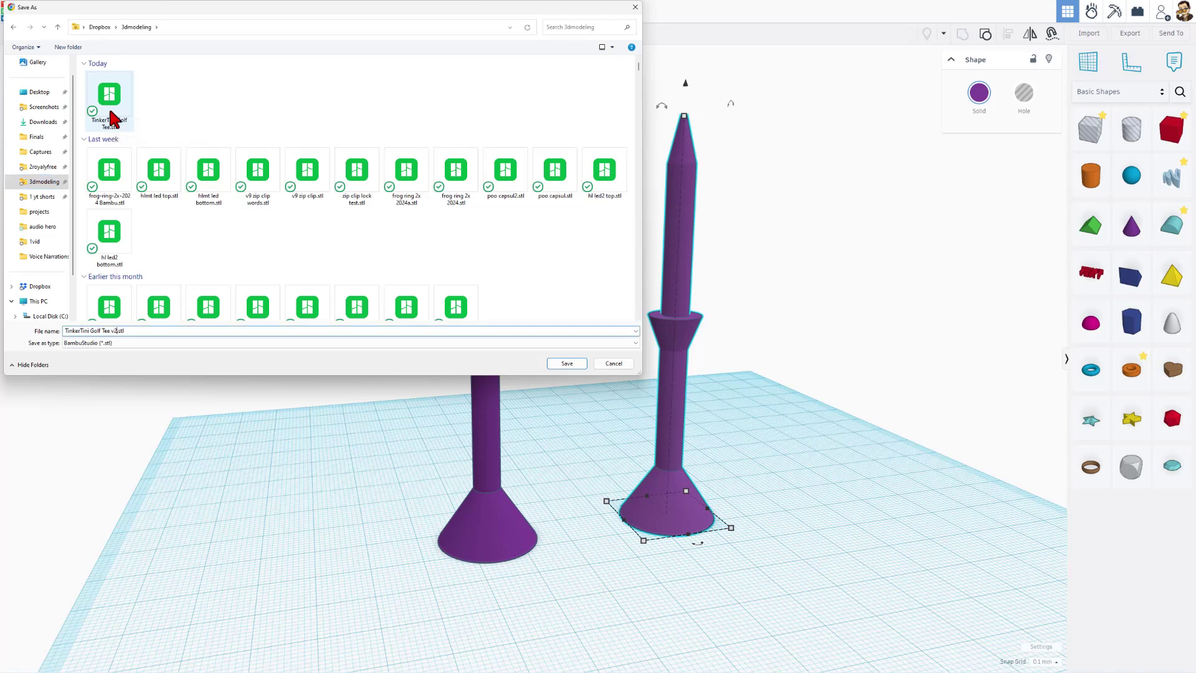
pyautogui.click(567, 364)
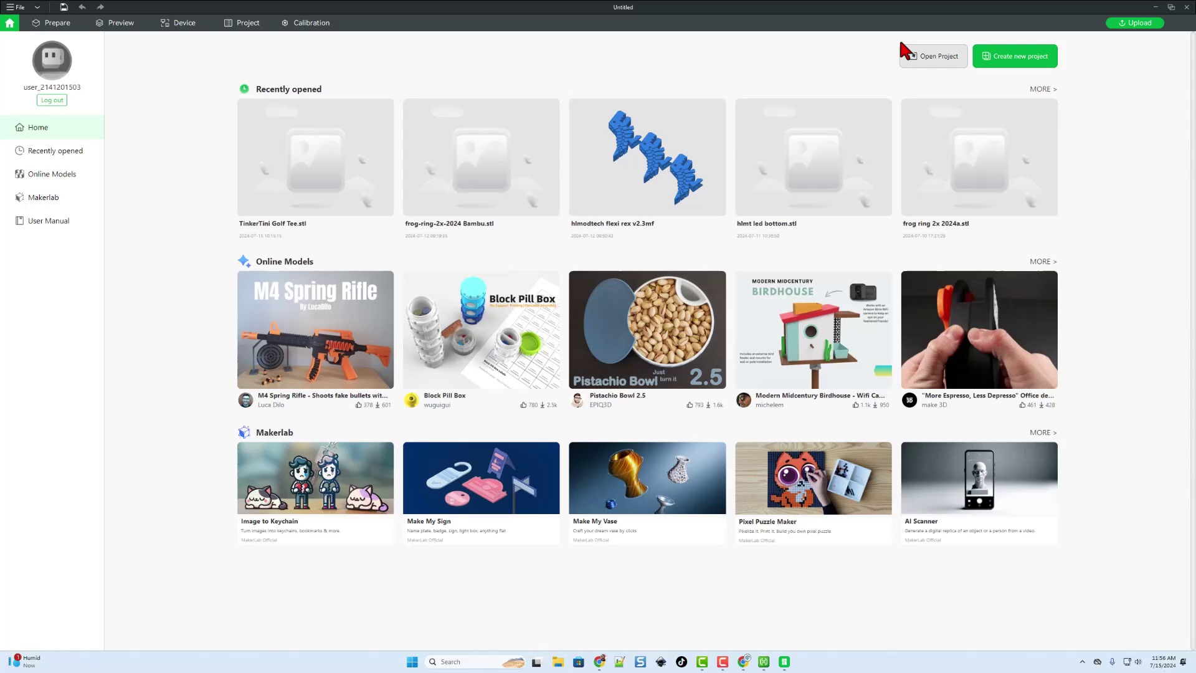
# - Switch to Bambu Studio and import TinkerTini Golf Tee v2.stl into a new project
pyautogui.click(1015, 56)
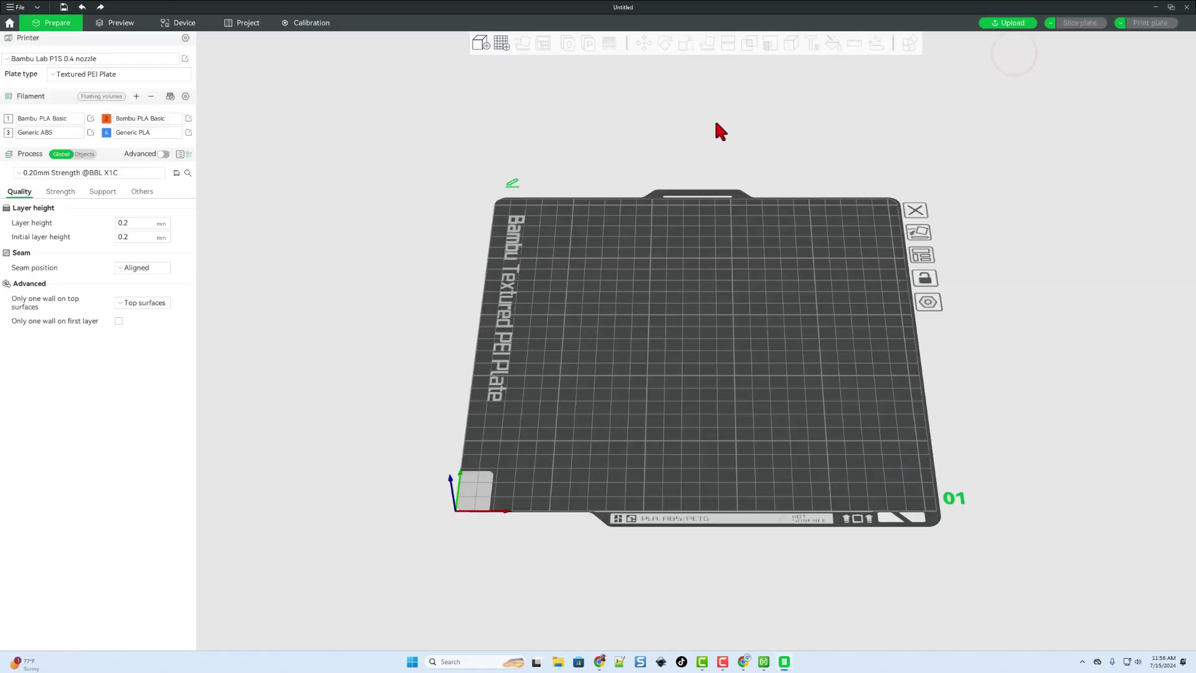
pyautogui.click(480, 43)
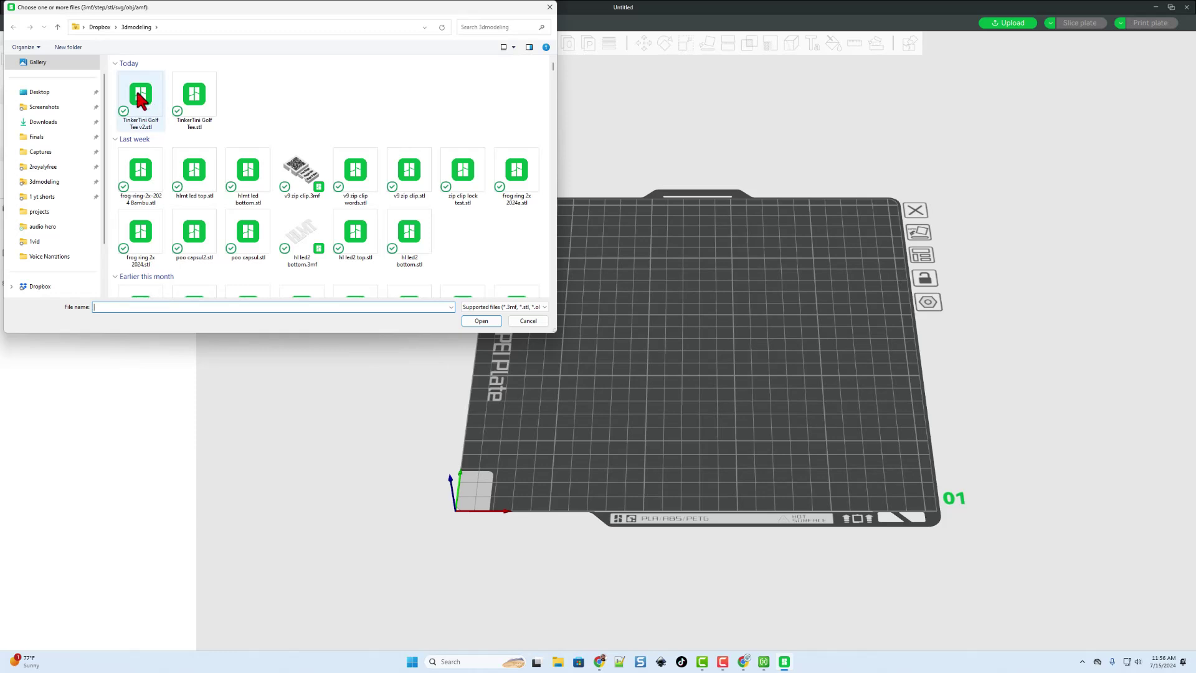
pyautogui.doubleClick(139, 98)
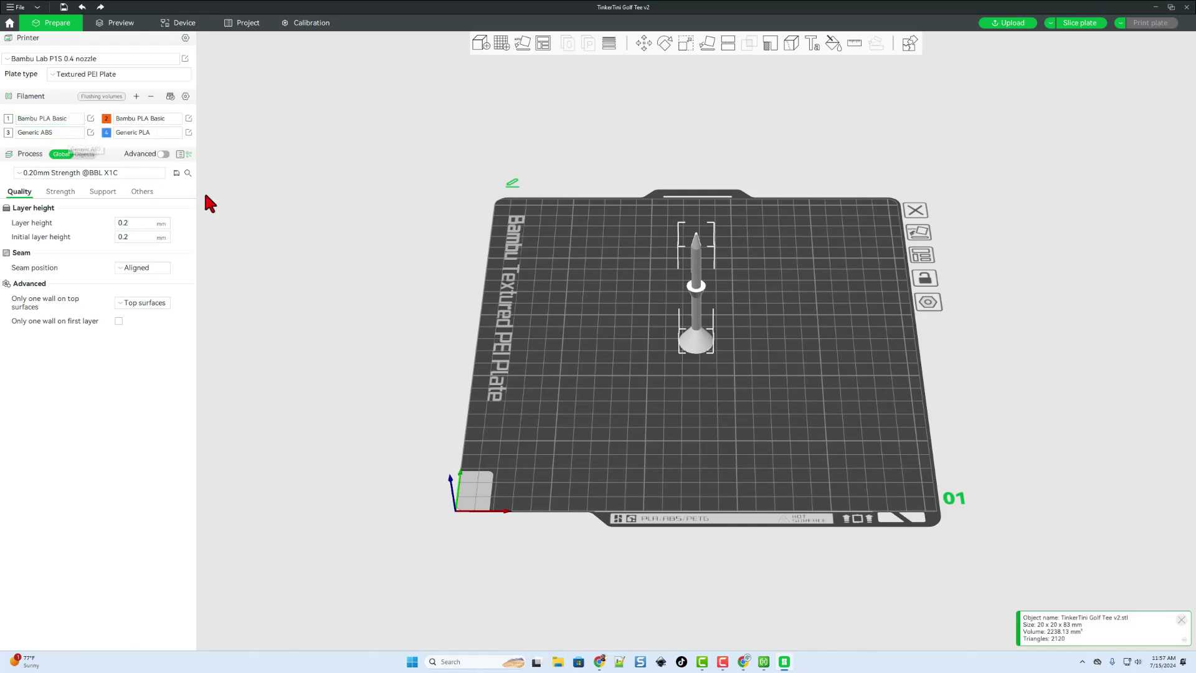
# - Change the golf tee's filament to Generic ABS, filament number 3
pyautogui.moveTo(692, 346); pyautogui.dragTo(690, 346, button='right')
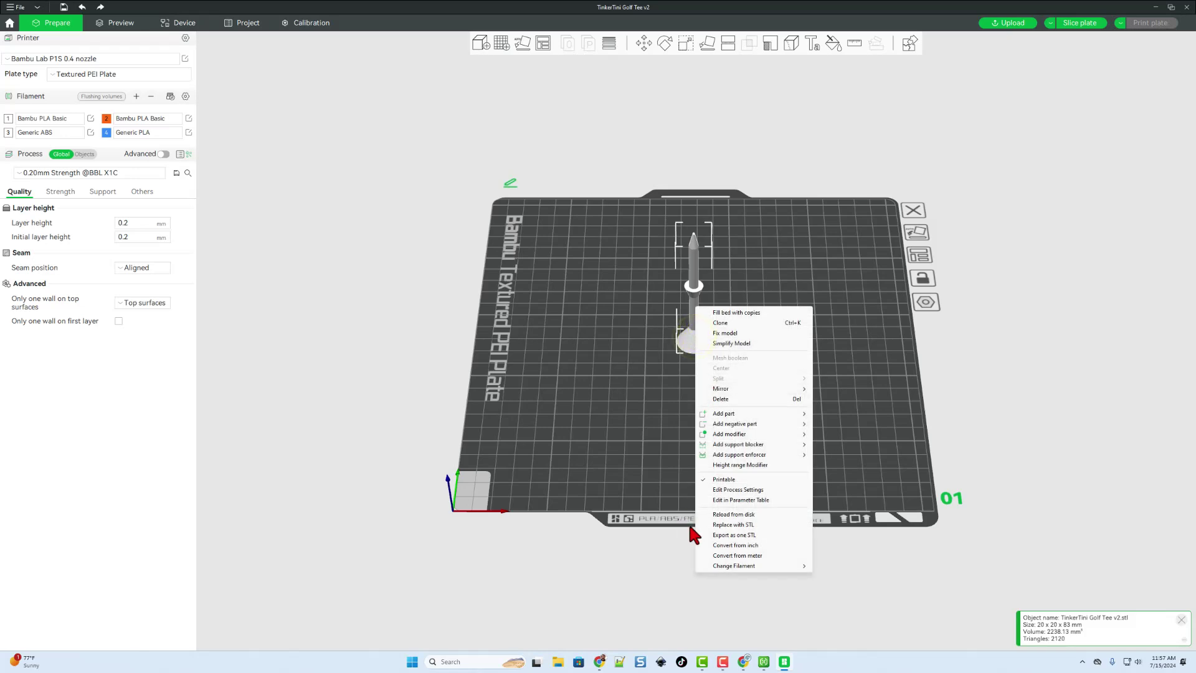
pyautogui.click(720, 566)
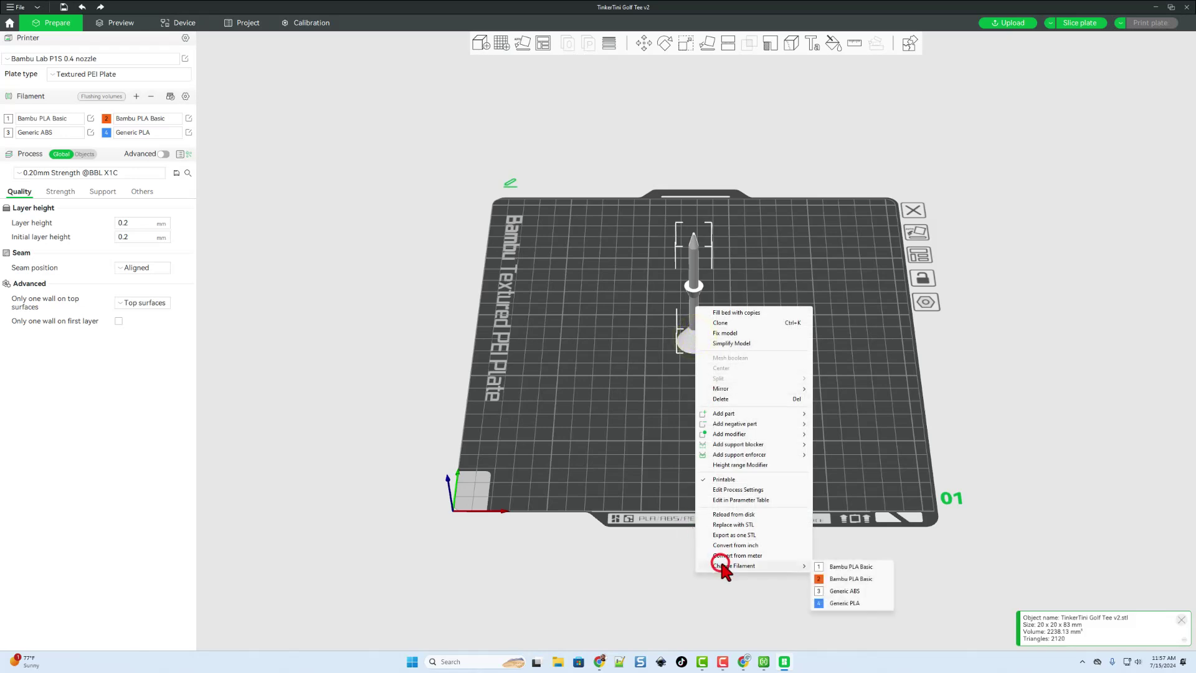
pyautogui.click(840, 591)
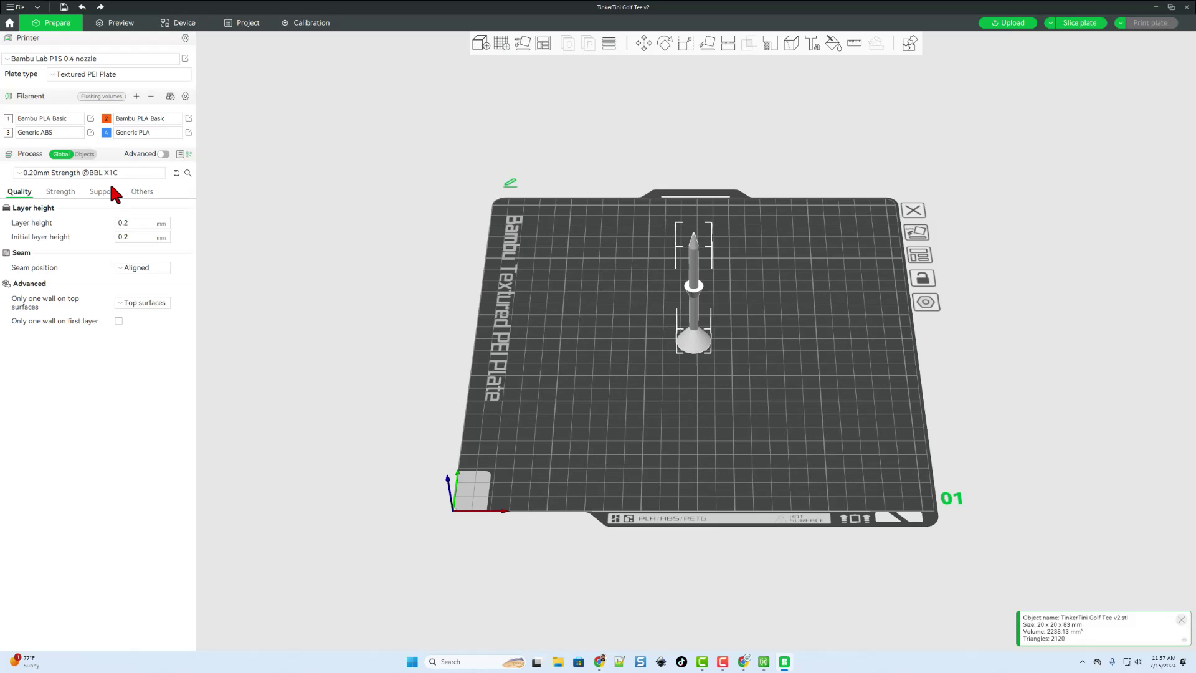
pyautogui.click(75, 173)
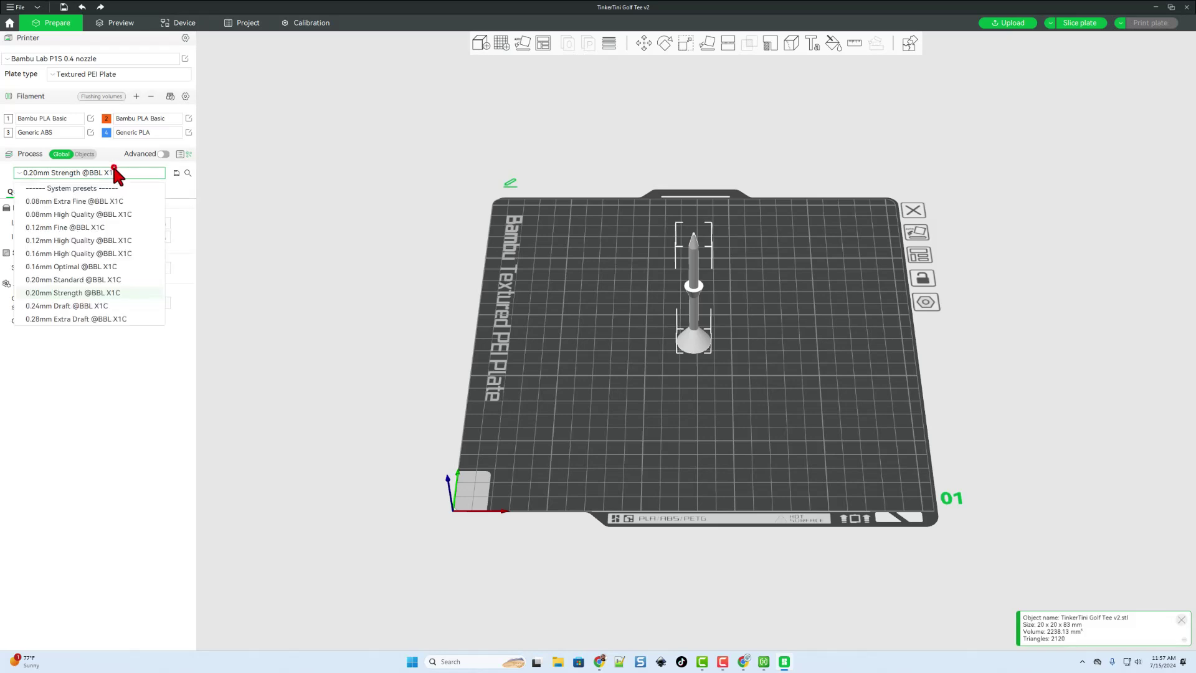
pyautogui.click(74, 295)
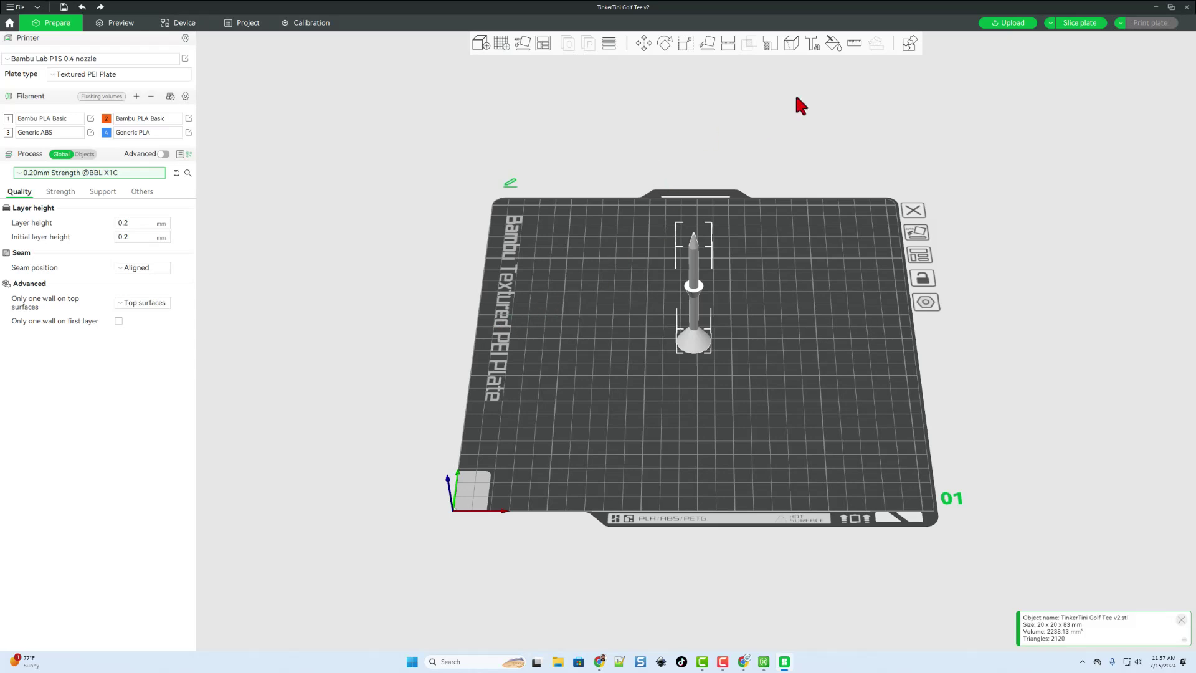
pyautogui.click(1062, 23)
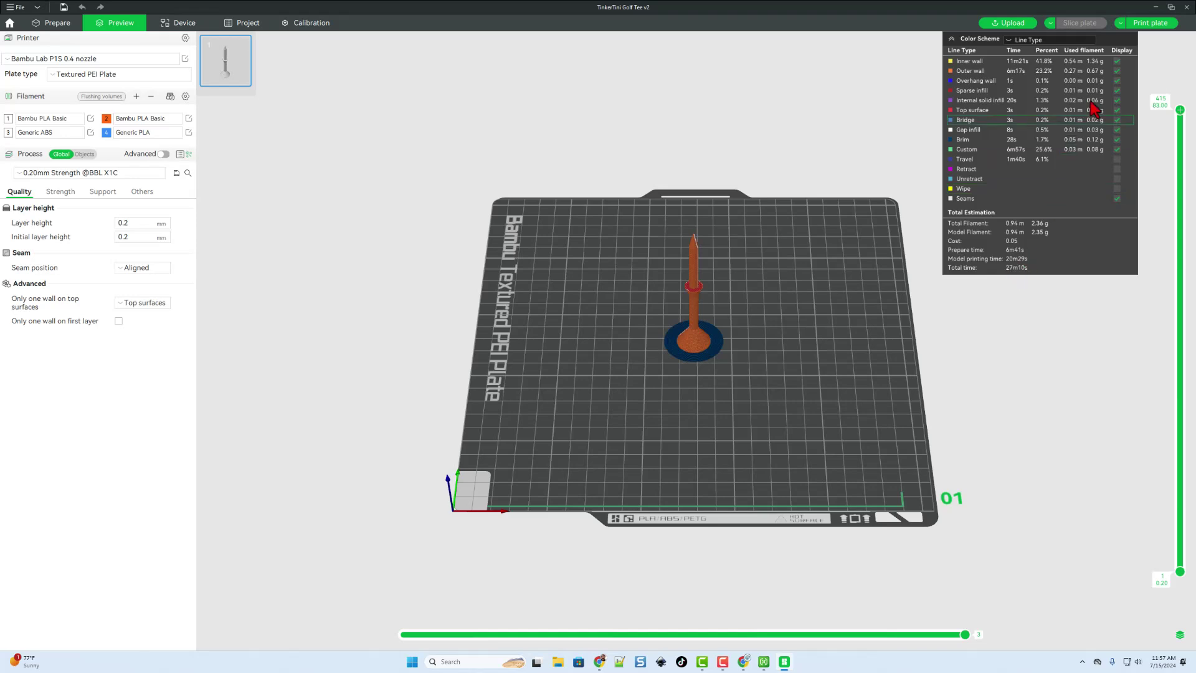
# - Send the sliced TinkerTini Golf Tee v2 job to the printer and start the printer's live camera view
pyautogui.click(1145, 23)
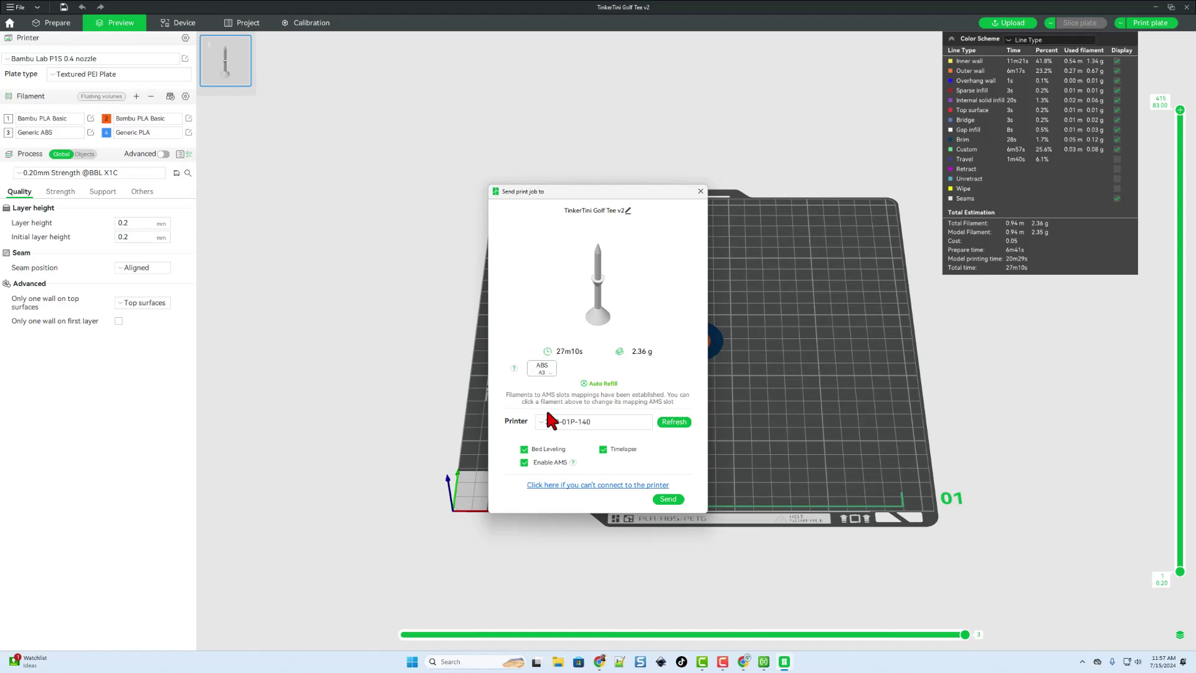
pyautogui.click(668, 501)
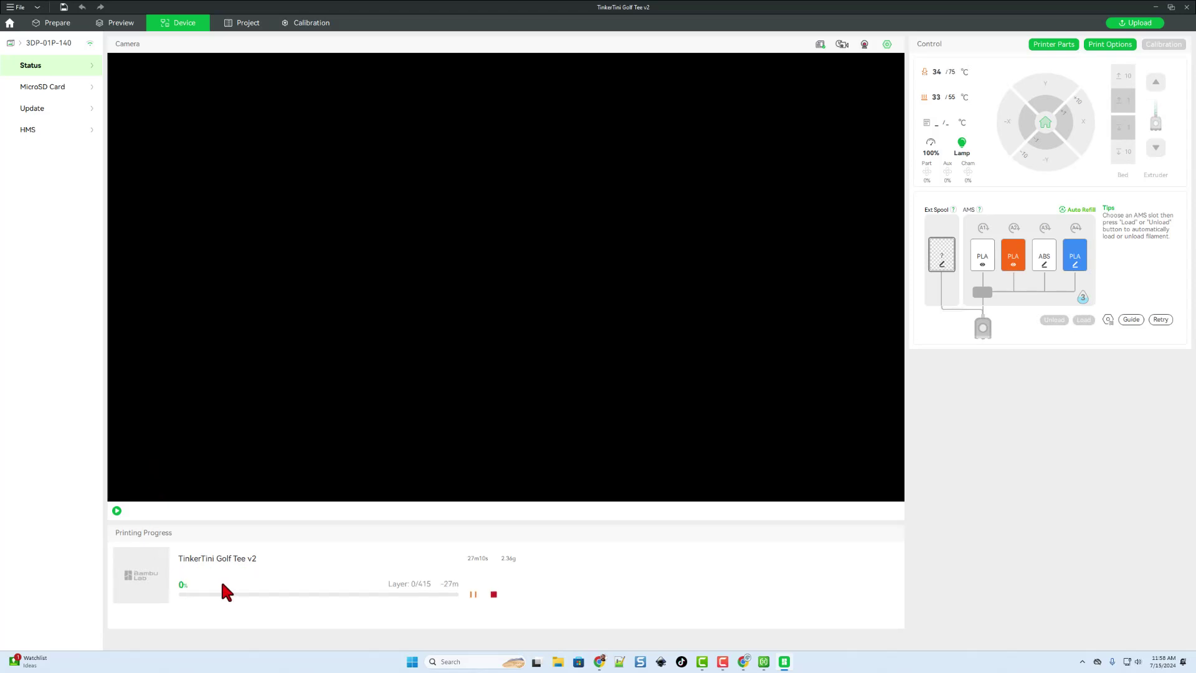
pyautogui.click(117, 511)
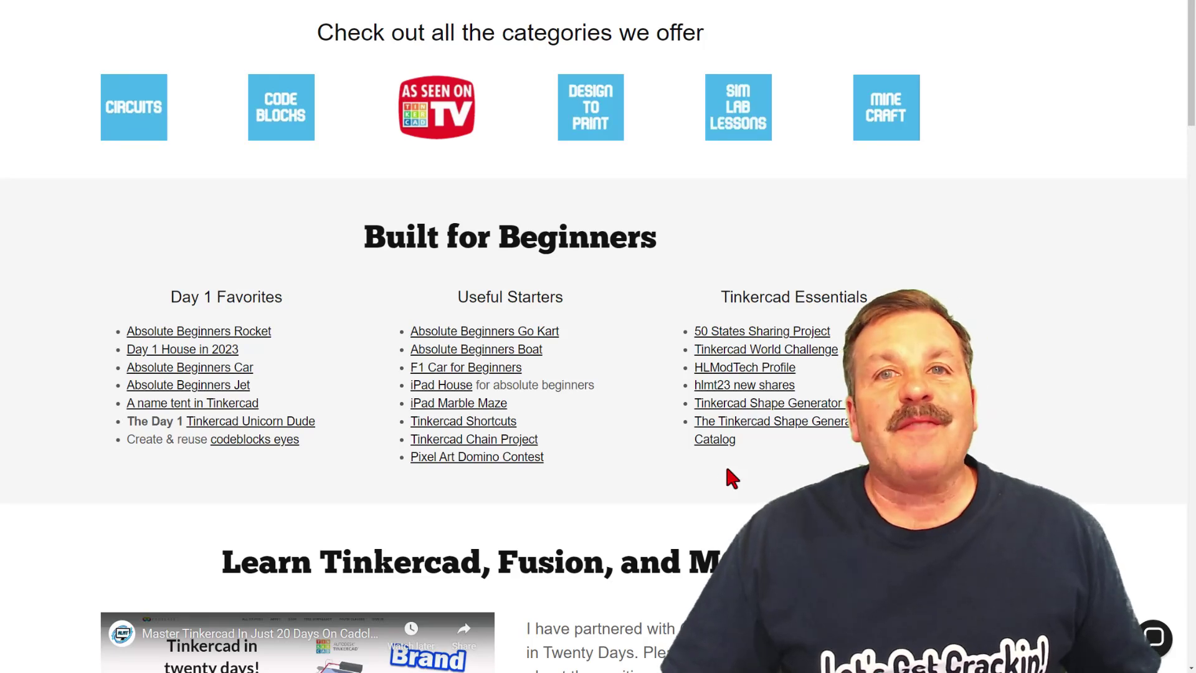
# - Switch to the HLModTech Tinkercad web page, check its contact chat, and open the Tinkercad Community Discord invitation
pyautogui.scroll(-3, 726, 473)
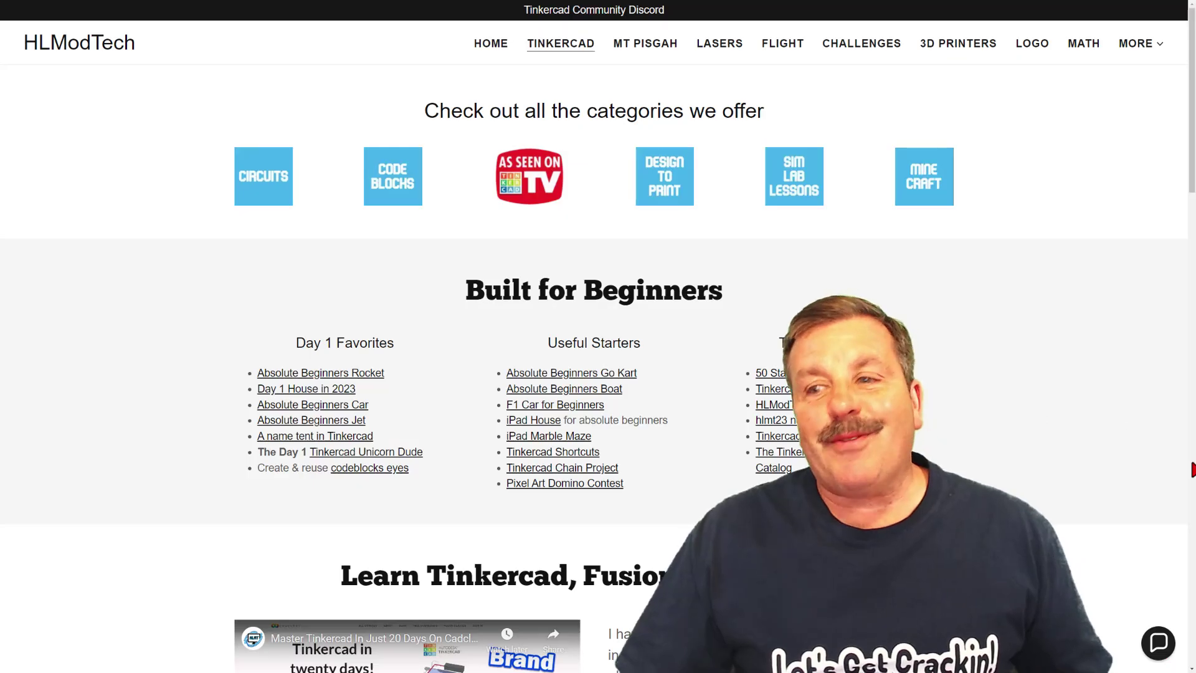
pyautogui.click(1157, 647)
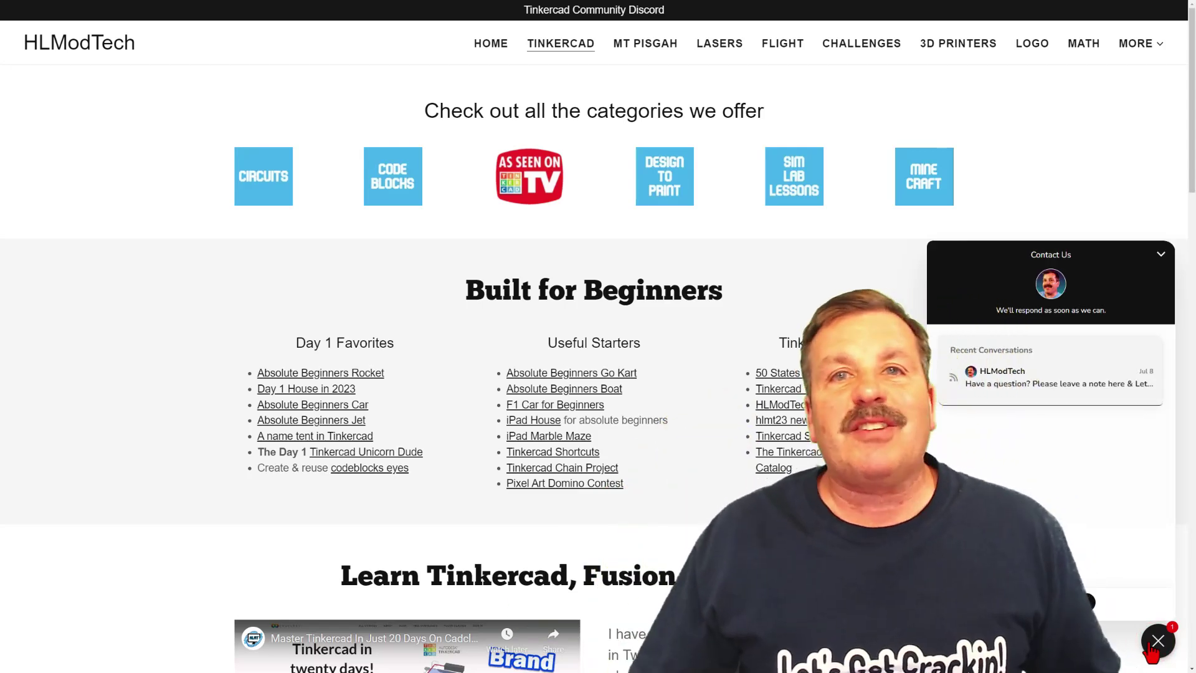
pyautogui.click(1157, 644)
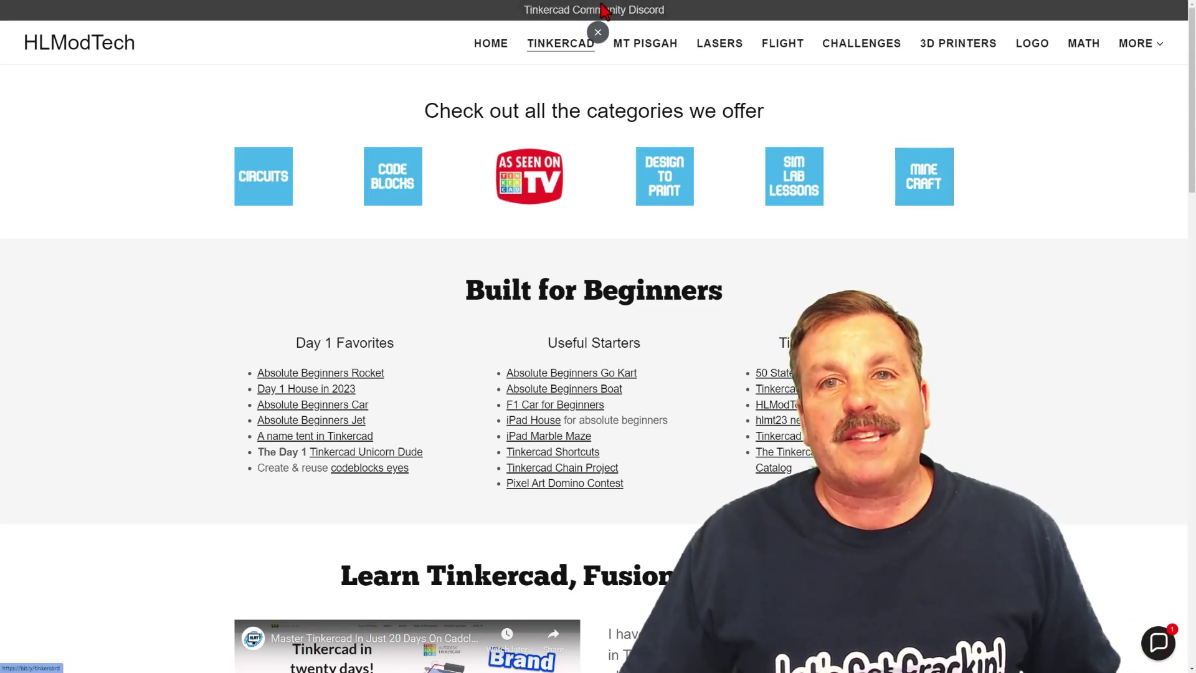
pyautogui.click(598, 22)
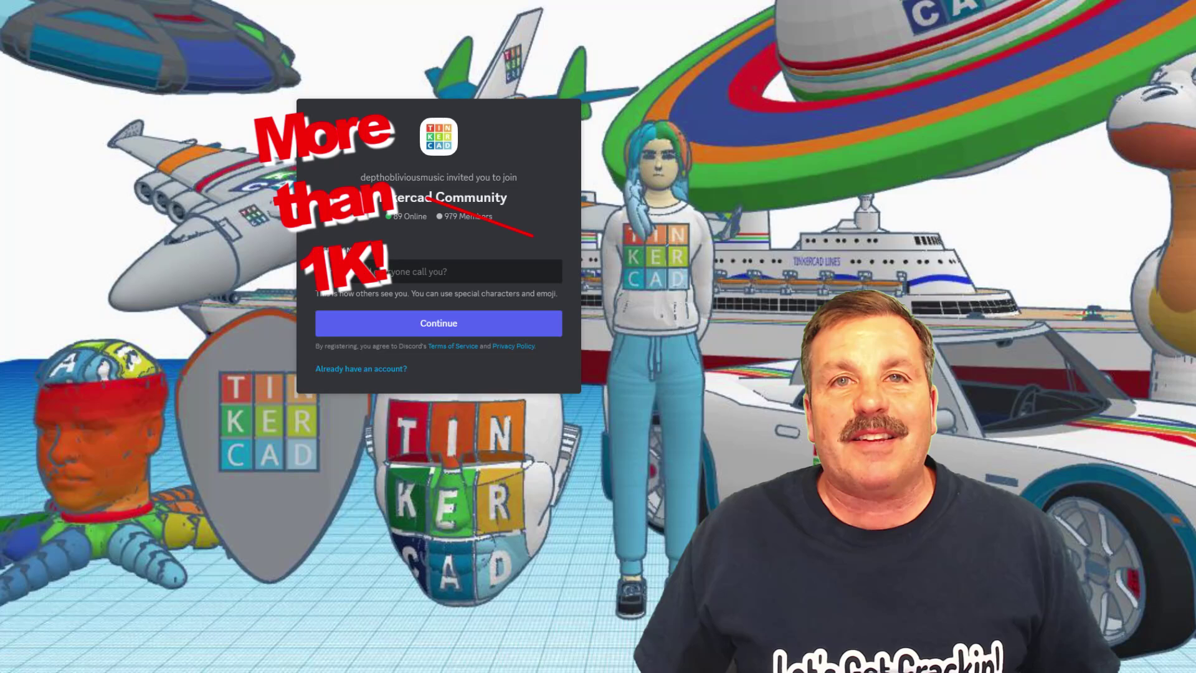